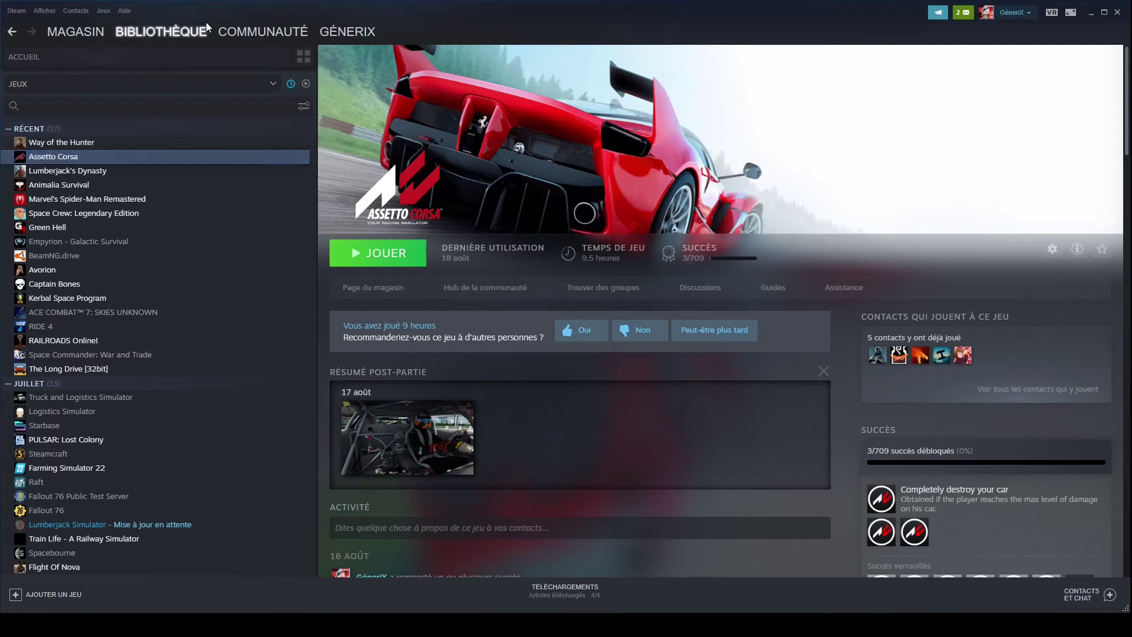
# Step: Open Assetto Corsa's local installation folder from its game properties and go to the tracks folder inside content
pyautogui.rightClick(66, 155)
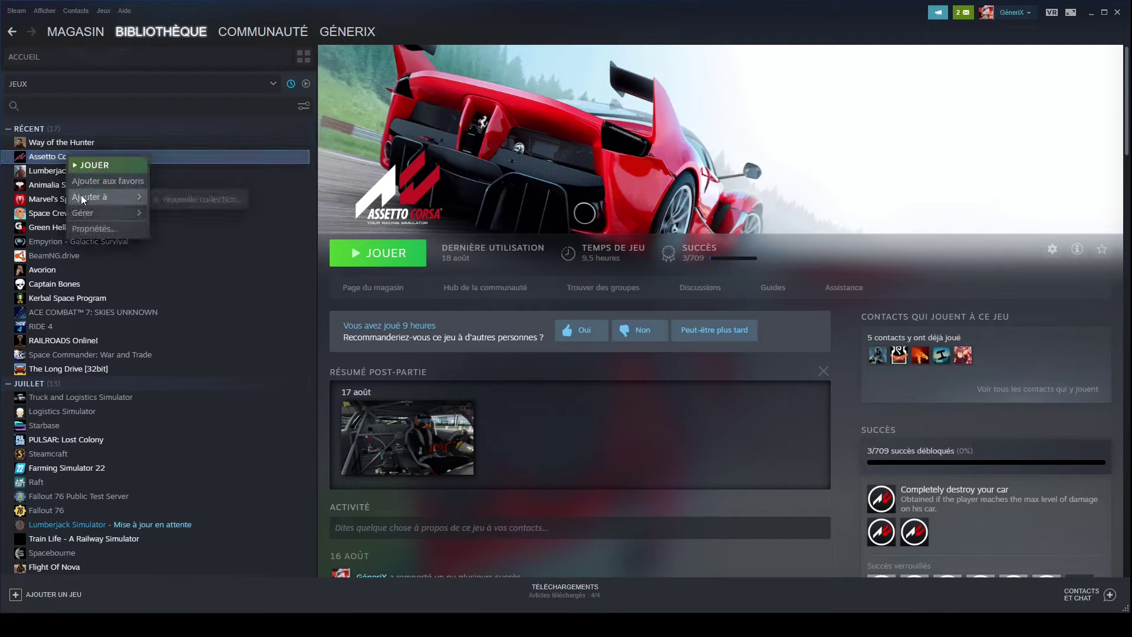
pyautogui.click(95, 226)
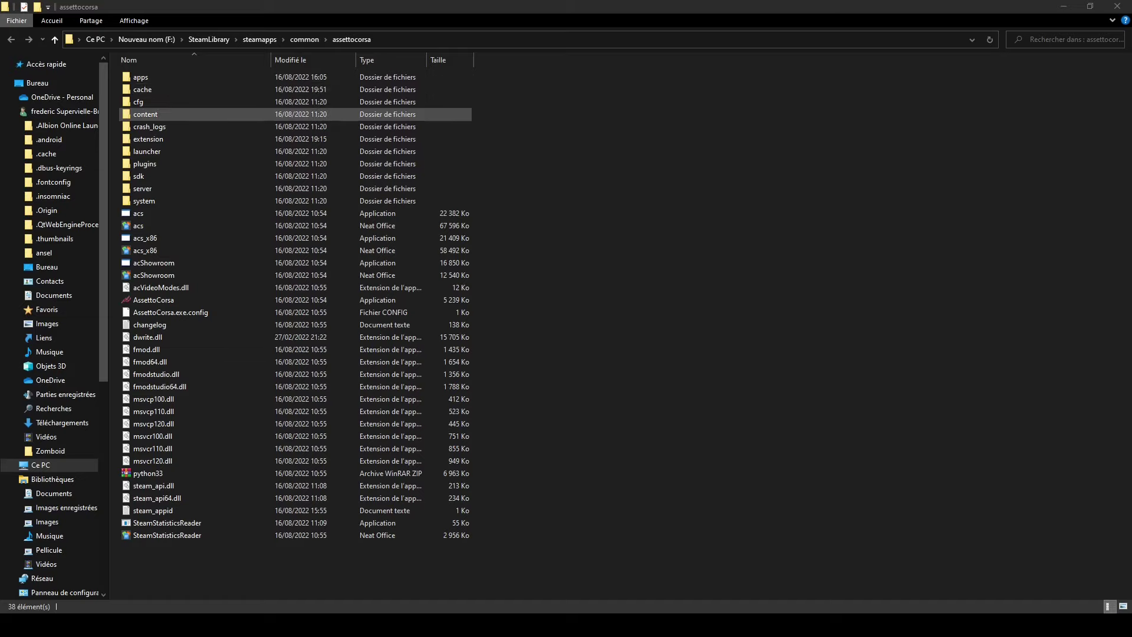
pyautogui.doubleClick(144, 115)
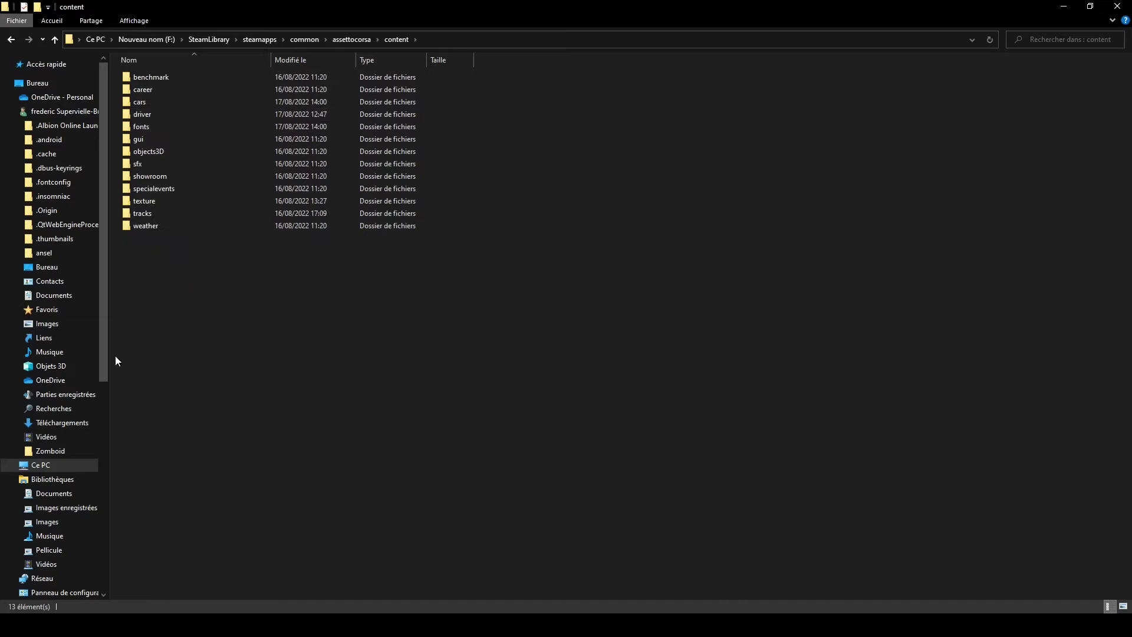
pyautogui.doubleClick(151, 213)
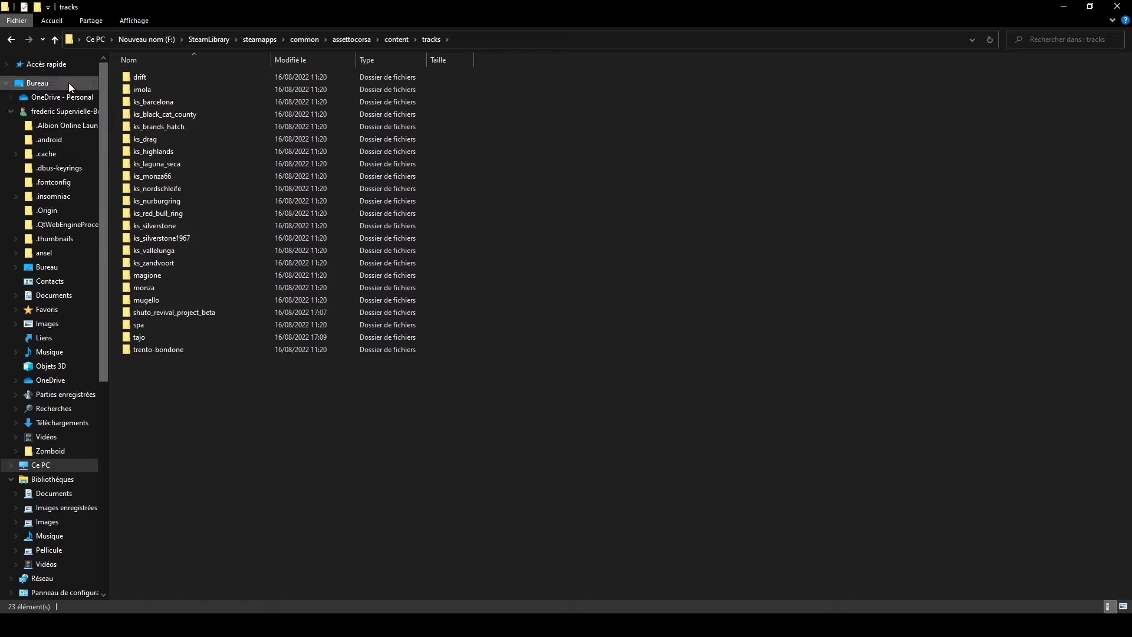
# Step: Return to the content folder and look through the car folders inside cars
pyautogui.click(11, 41)
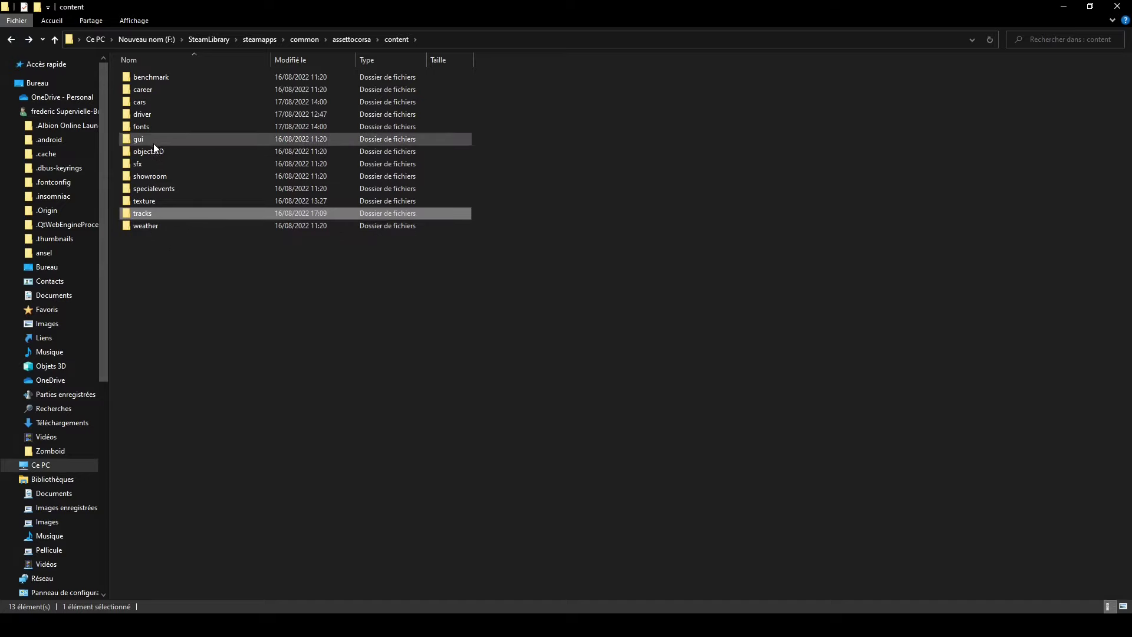
pyautogui.doubleClick(145, 104)
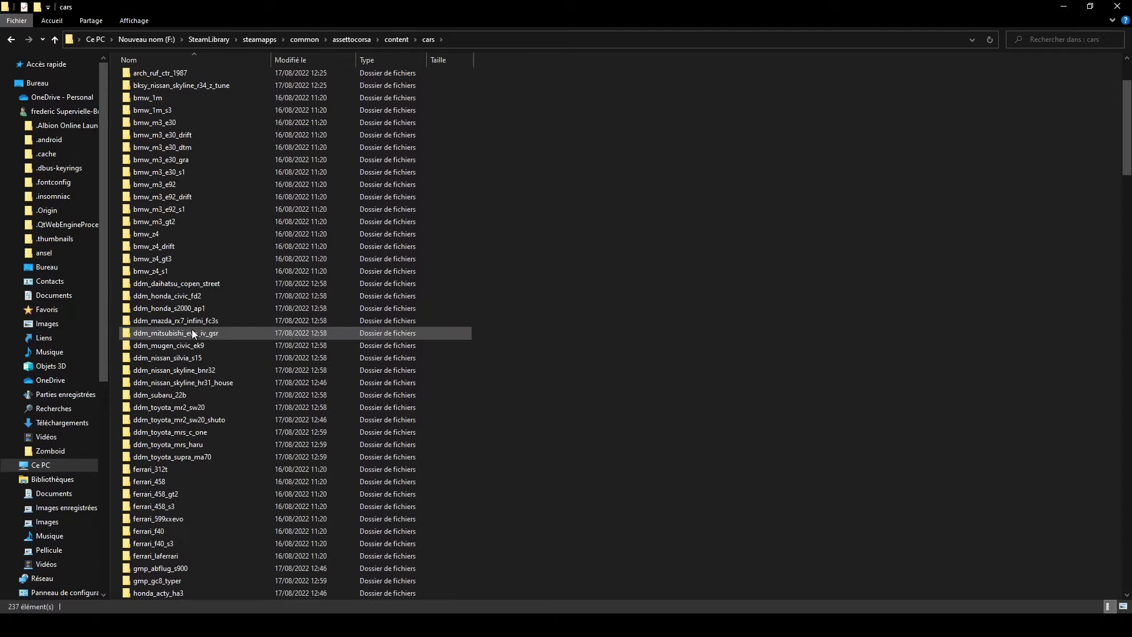
pyautogui.scroll(-20, 193, 333)
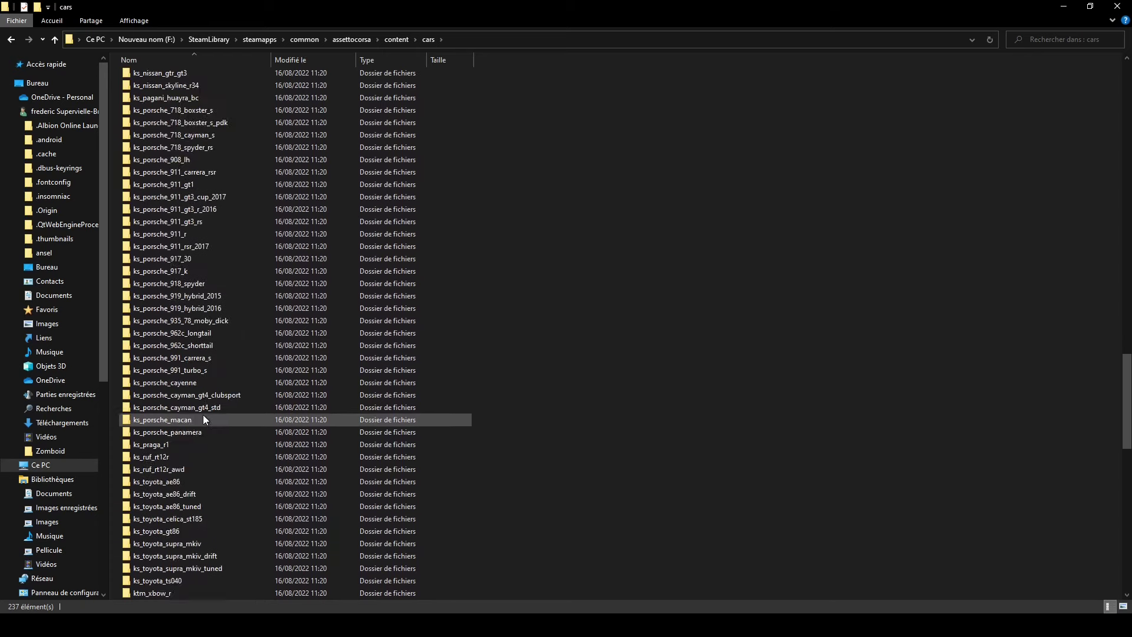
pyautogui.scroll(-20, 204, 419)
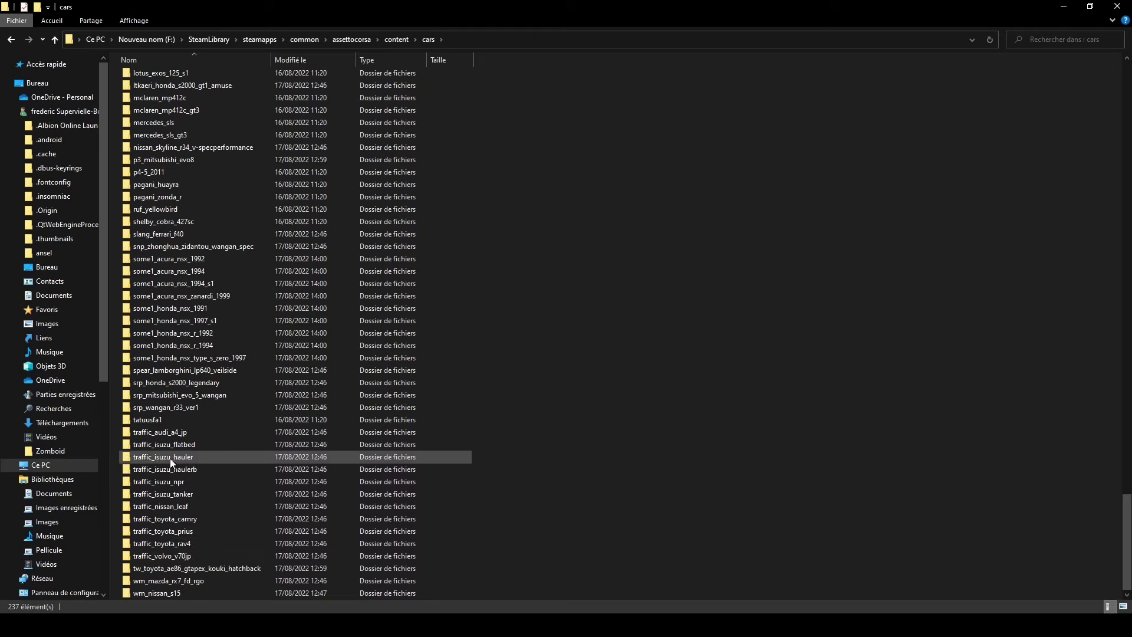
pyautogui.scroll(20, 166, 460)
pyautogui.scroll(7, 198, 482)
pyautogui.scroll(-8, 198, 482)
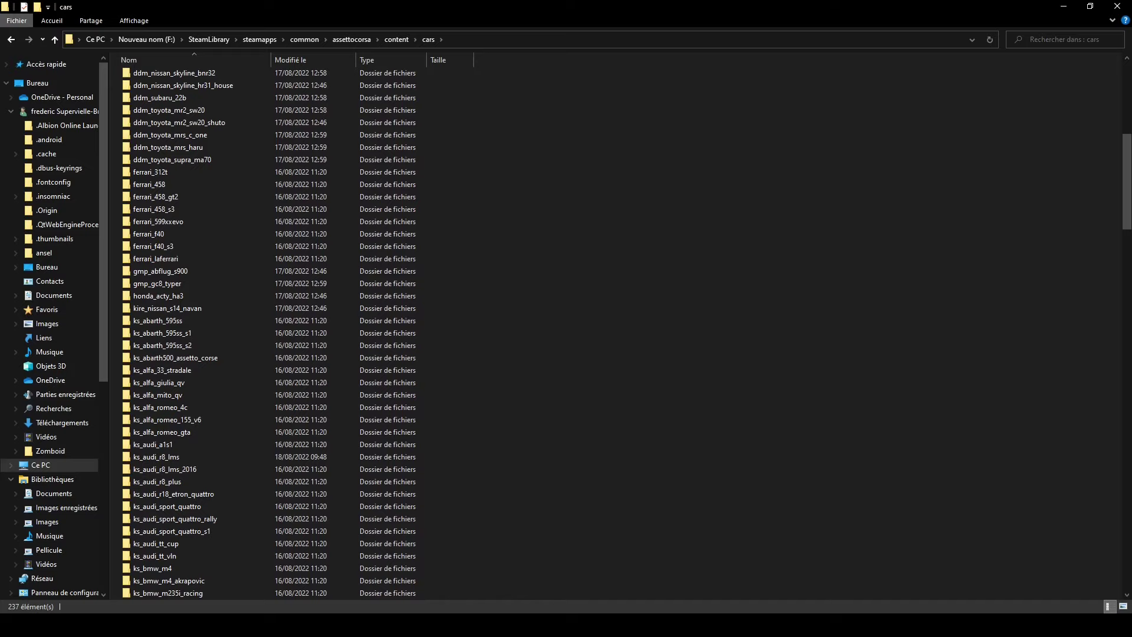
# Step: Revisit the tracks and cars folders inside content, return to the assettocorsa folder and close its window
pyautogui.click(11, 40)
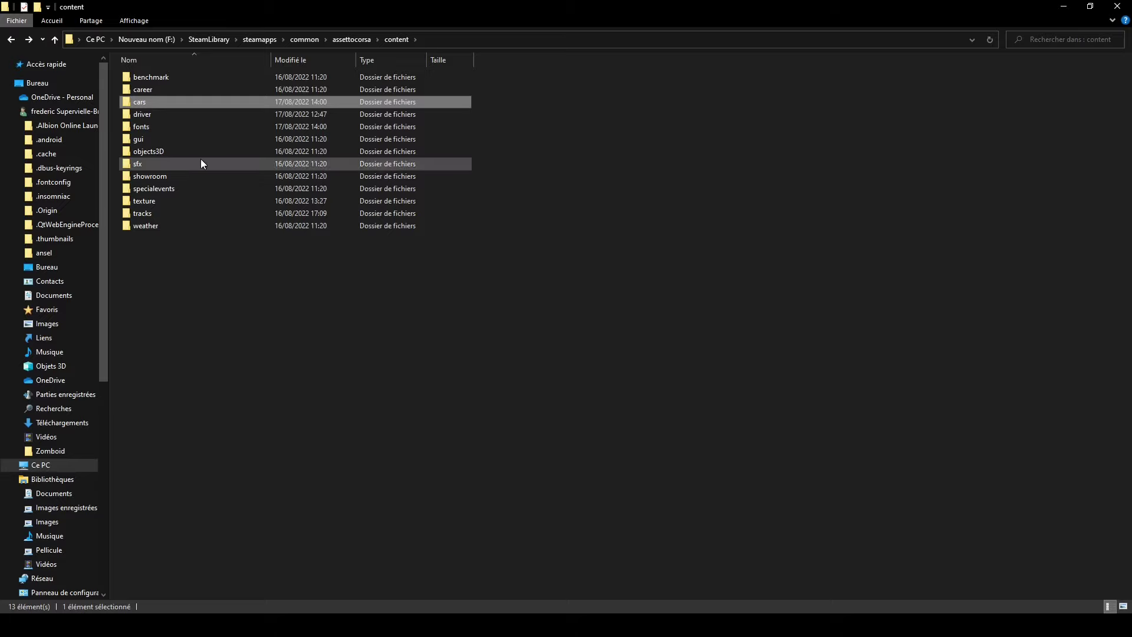
pyautogui.click(169, 217)
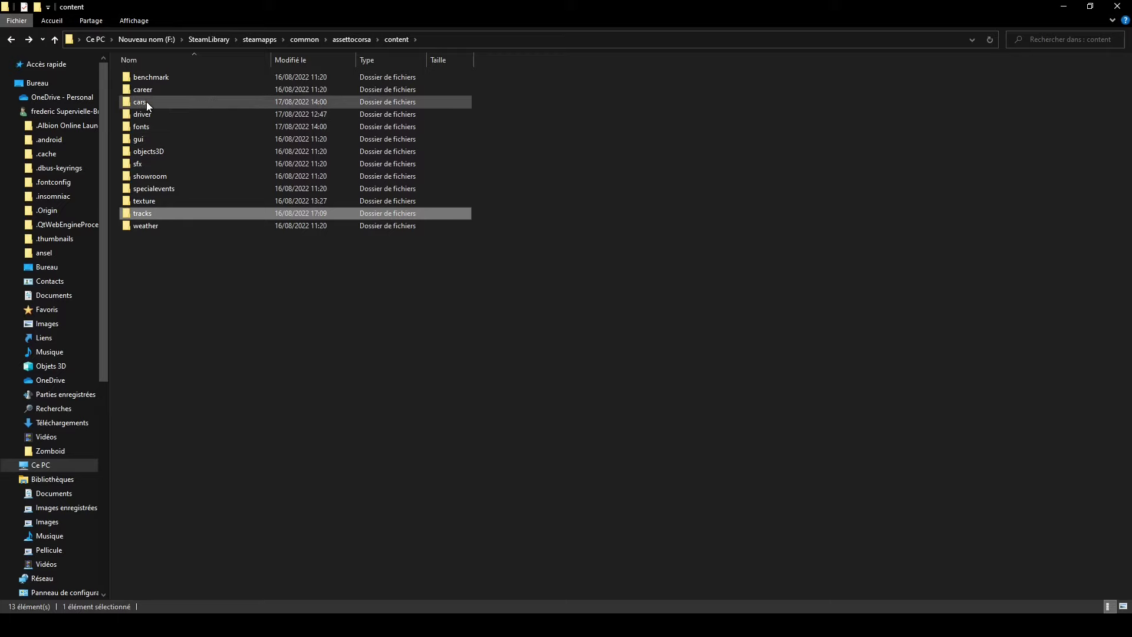
pyautogui.doubleClick(137, 213)
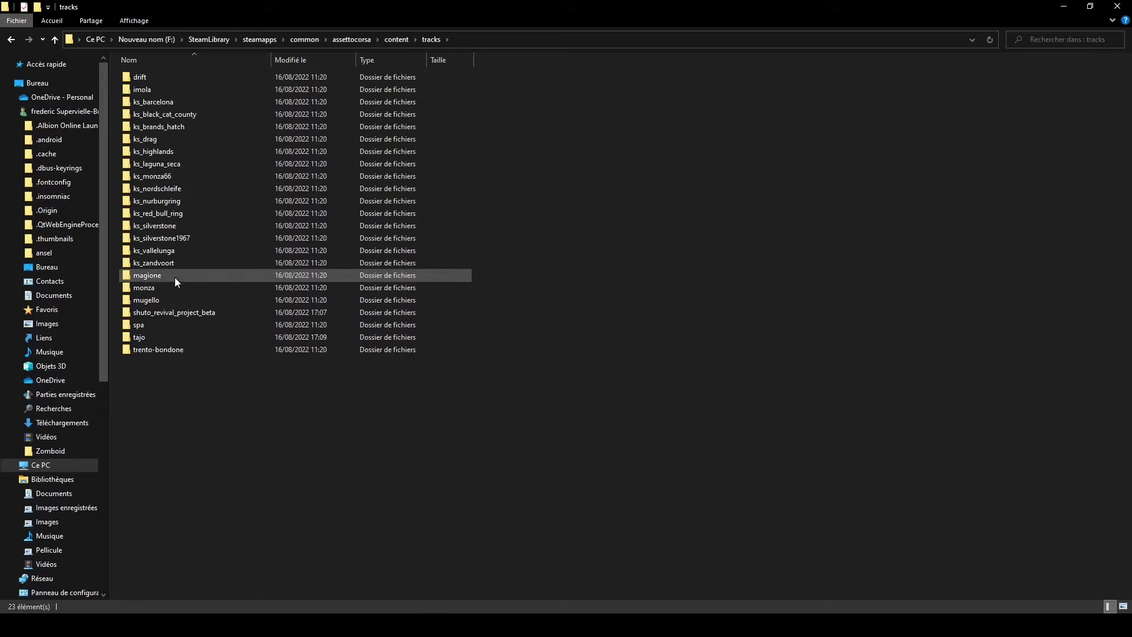
pyautogui.click(11, 39)
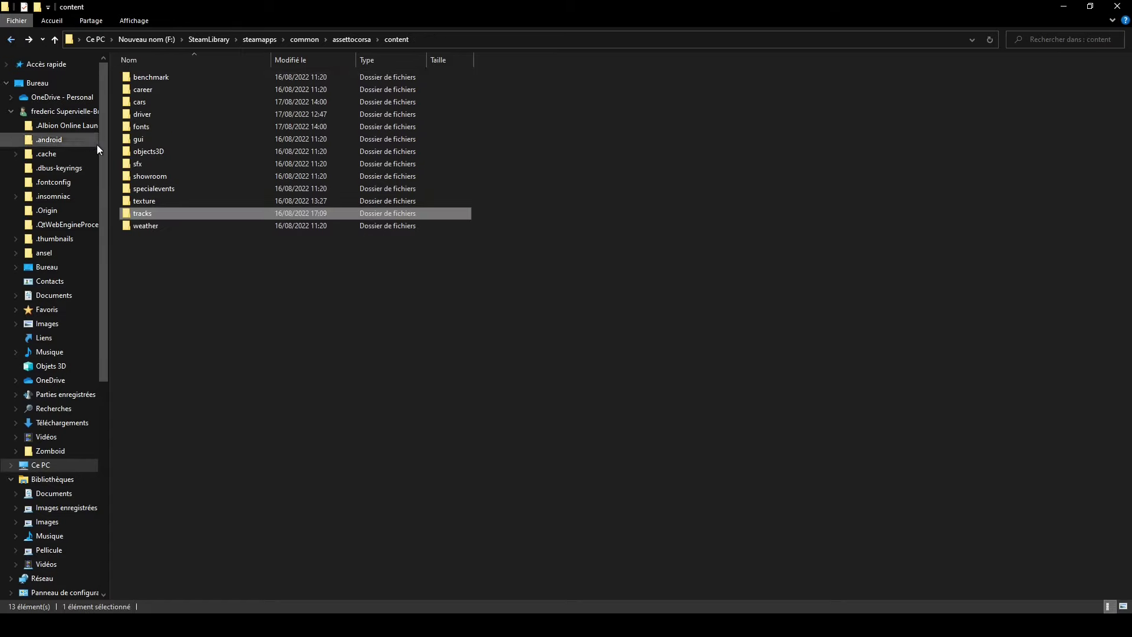
pyautogui.doubleClick(143, 102)
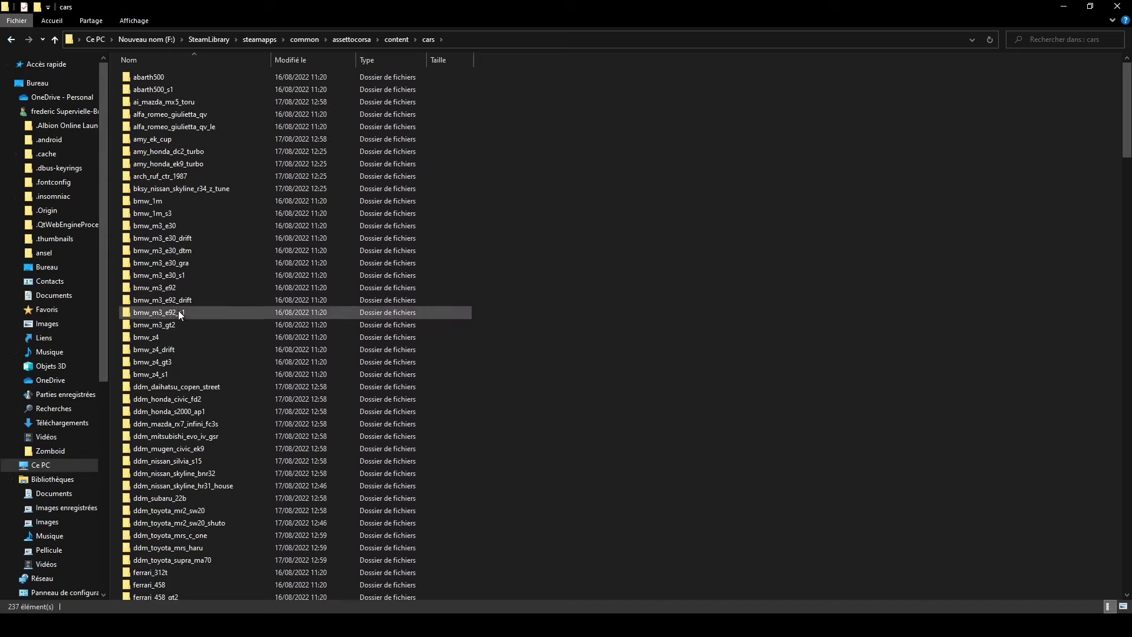
pyautogui.click(11, 40)
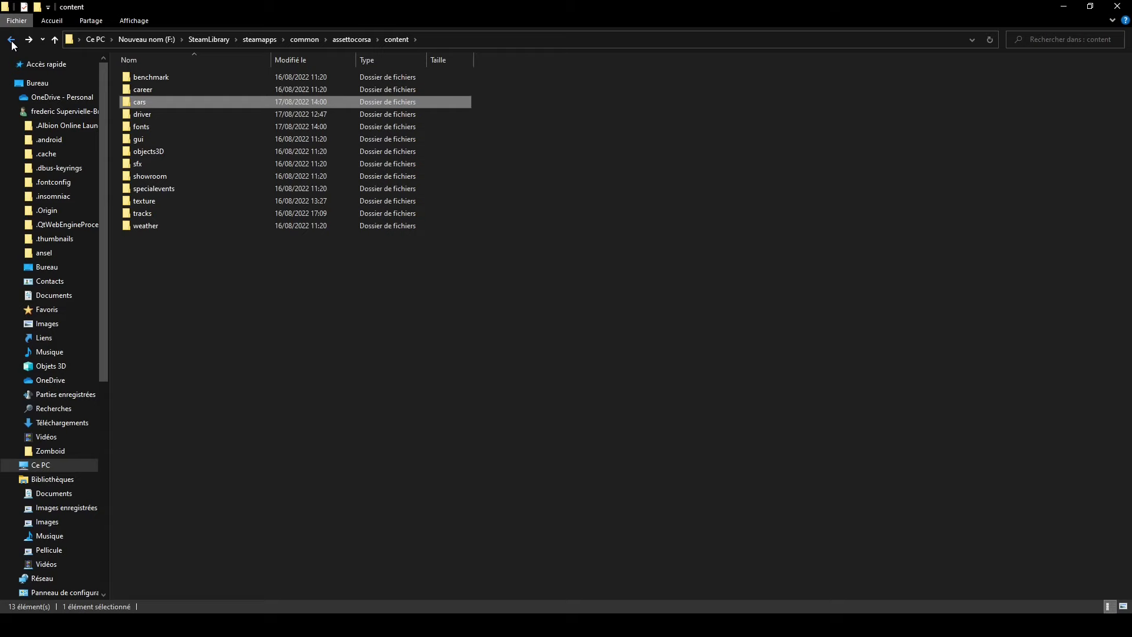
pyautogui.click(11, 41)
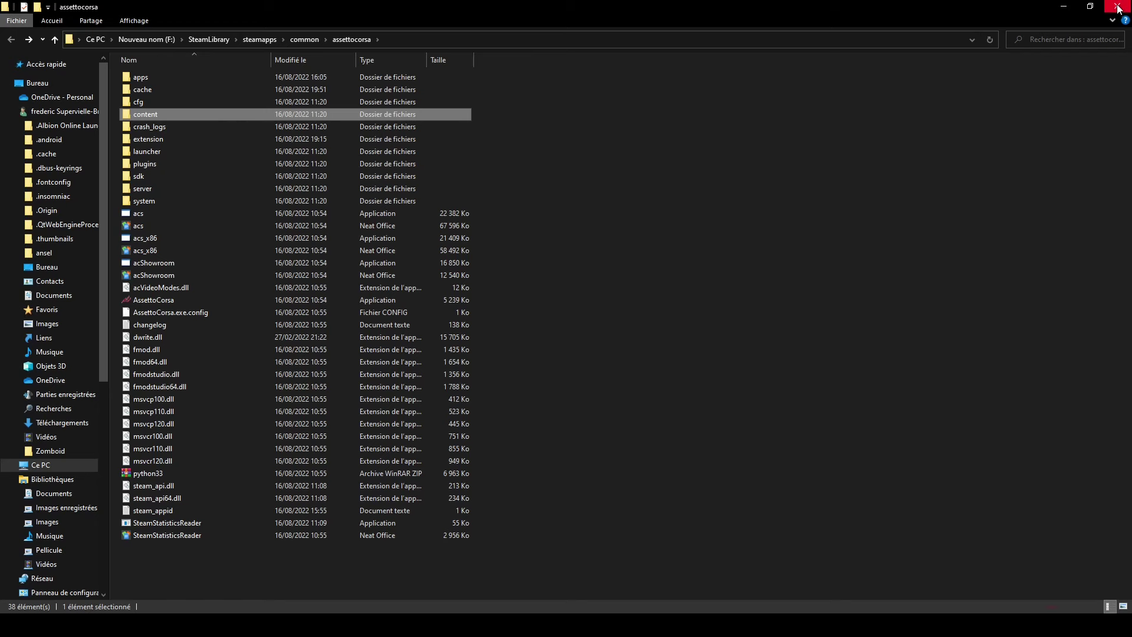
pyautogui.click(1119, 9)
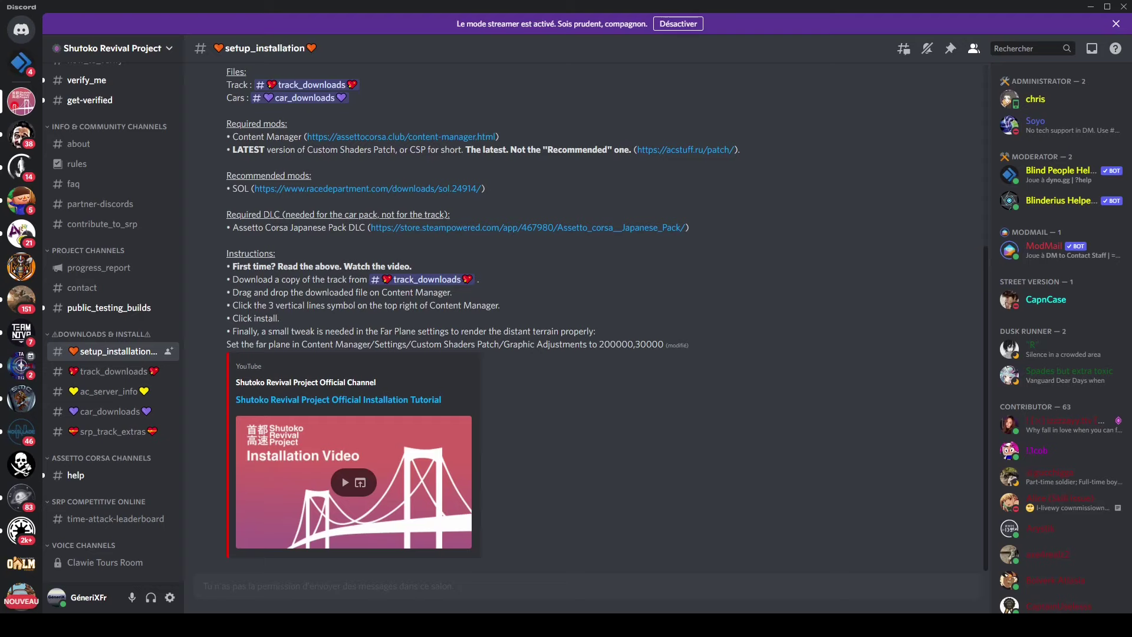
# Step: Look over the Shutoko Revival Project server's channel list in Discord, from verification to the downloads section
pyautogui.scroll(2, 112, 294)
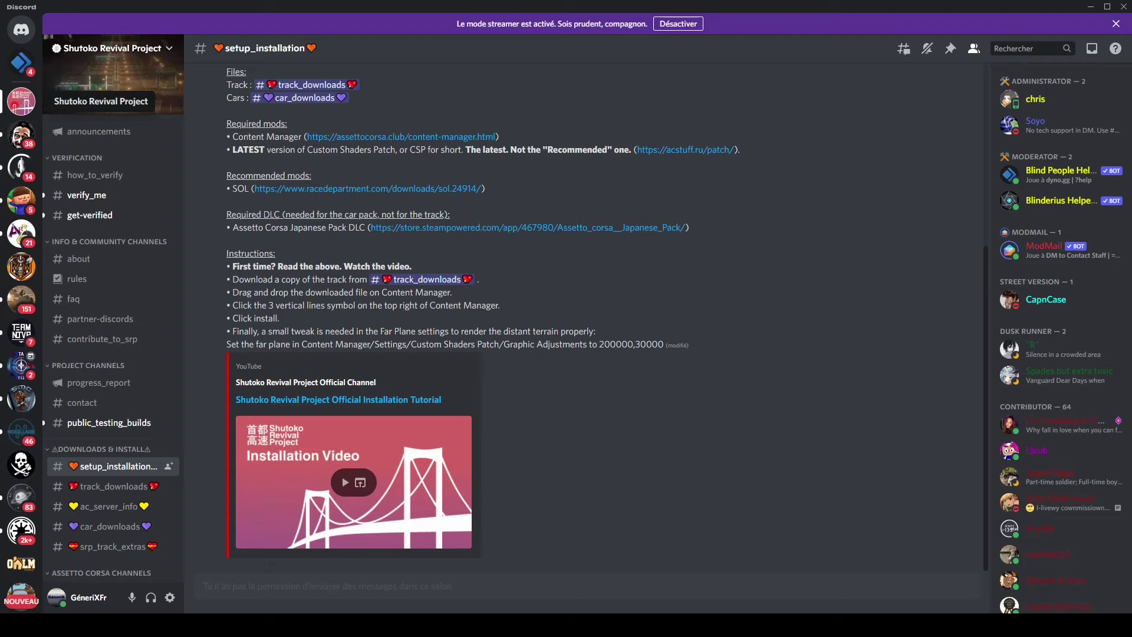
pyautogui.scroll(-2, 112, 295)
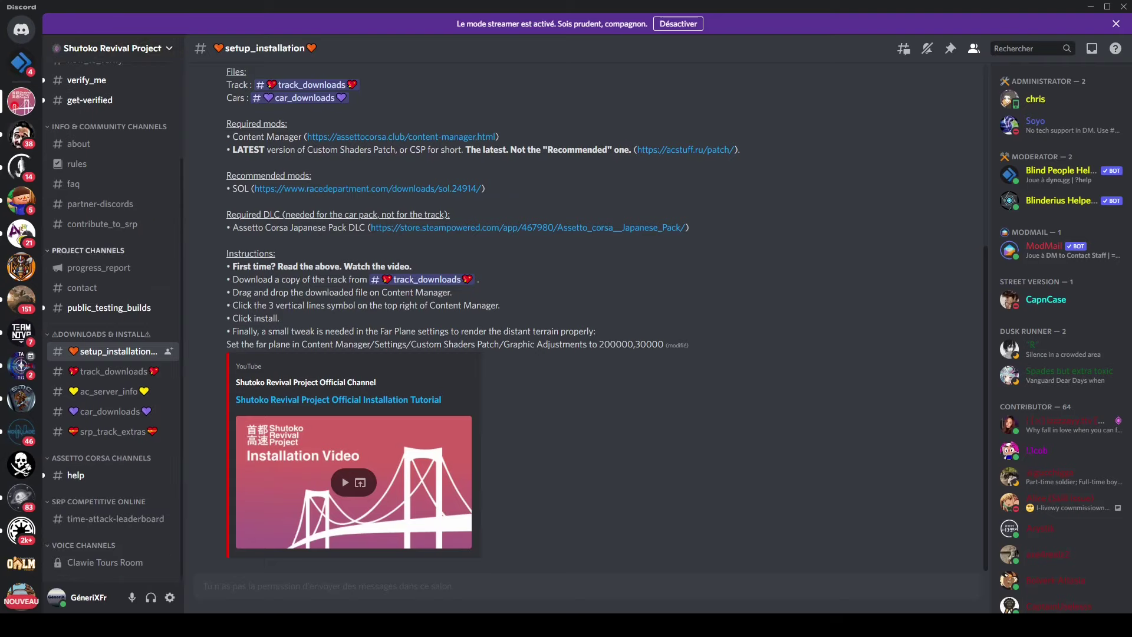
pyautogui.scroll(1, 112, 295)
pyautogui.scroll(1, 112, 295)
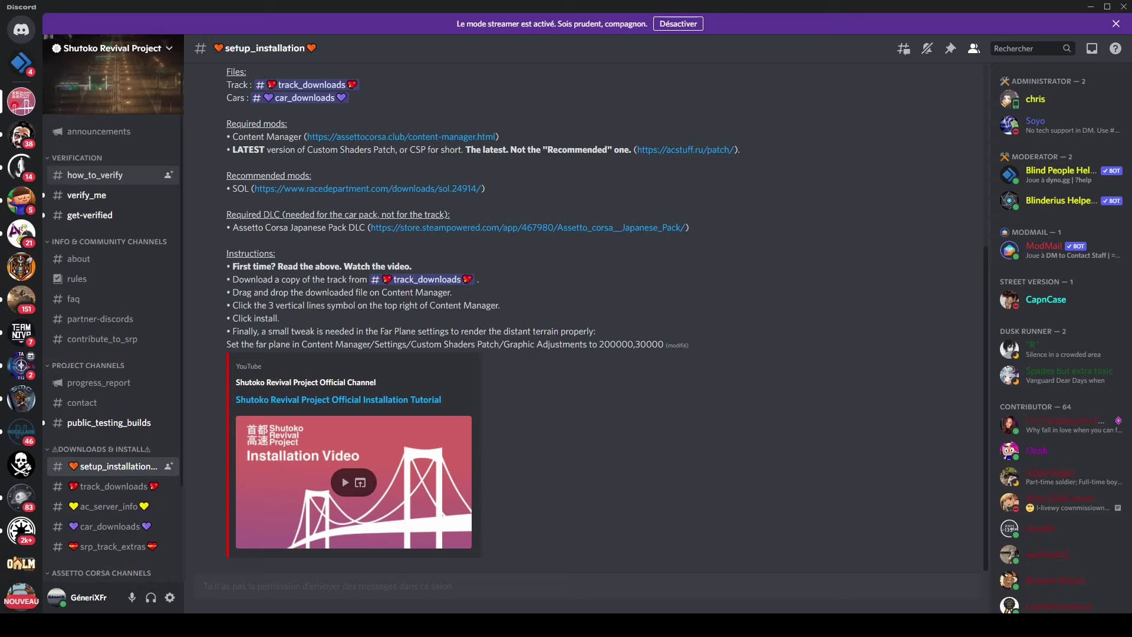
pyautogui.scroll(-2, 112, 174)
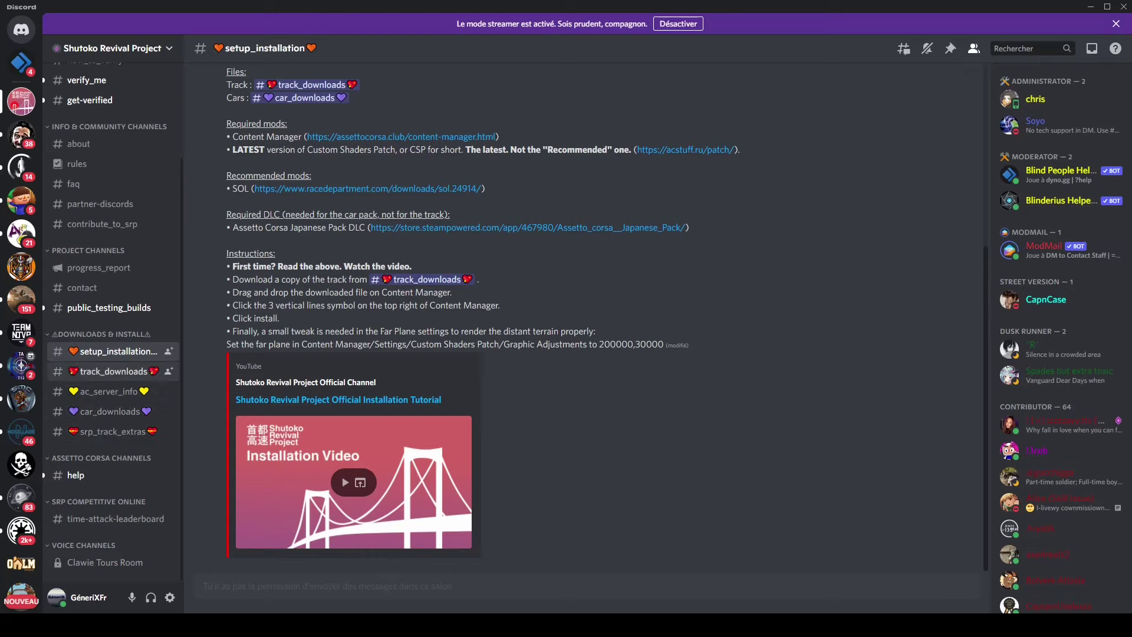
# Step: Open the track_downloads channel and examine the Shutoko Revival Project v0.9.1 changelog, download links and track map
pyautogui.click(101, 376)
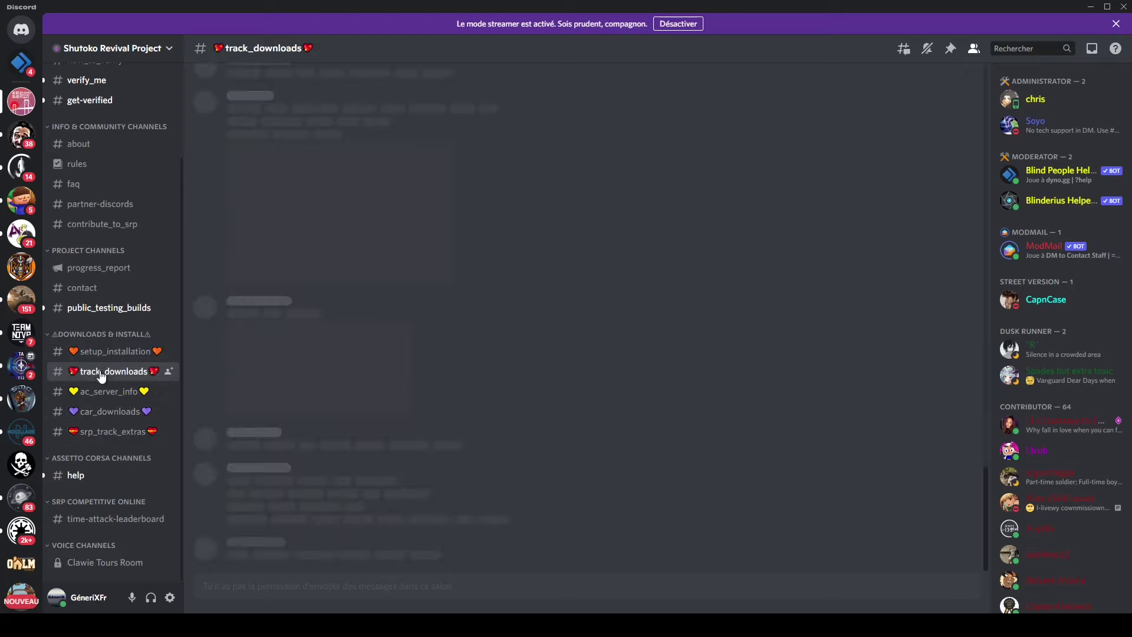
pyautogui.scroll(8, 457, 468)
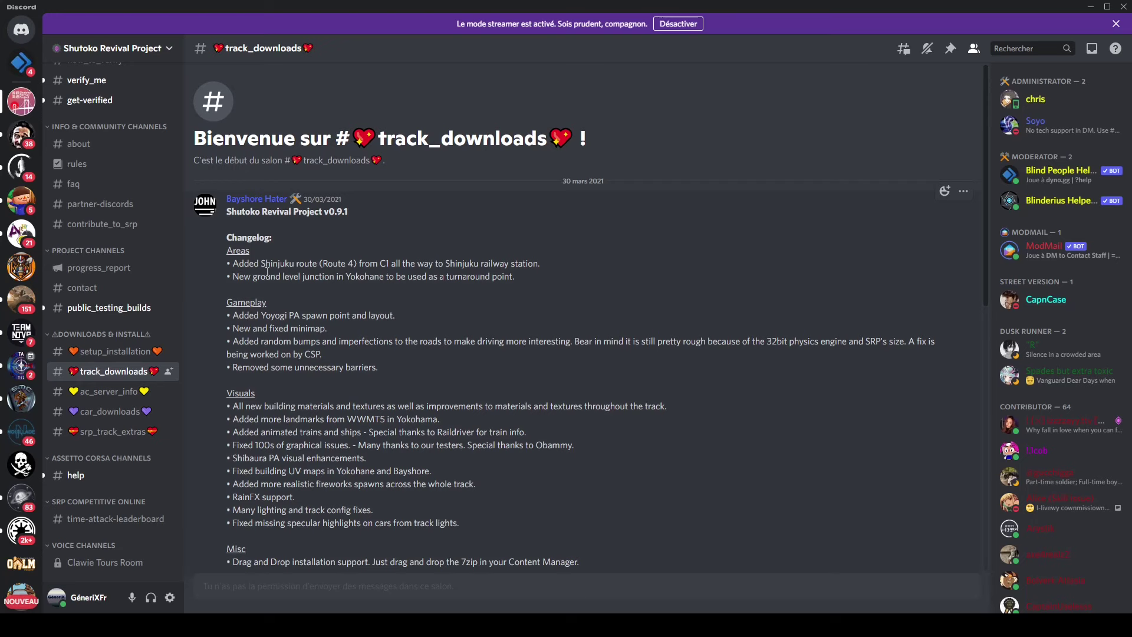
pyautogui.scroll(-5, 455, 202)
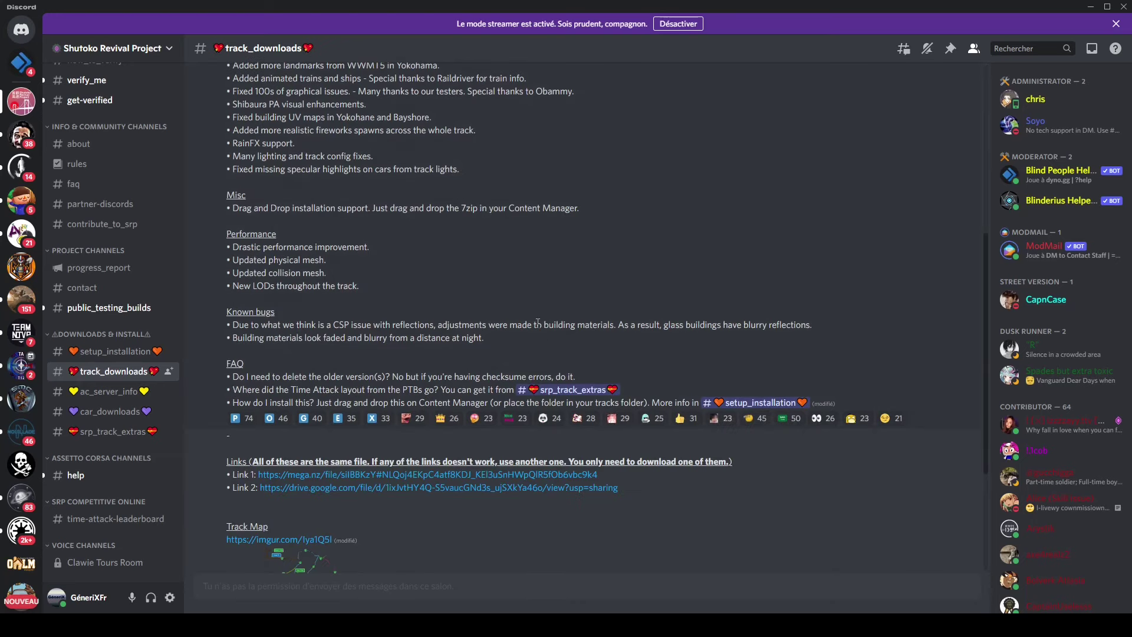
pyautogui.scroll(-1, 553, 342)
pyautogui.scroll(-2, 655, 405)
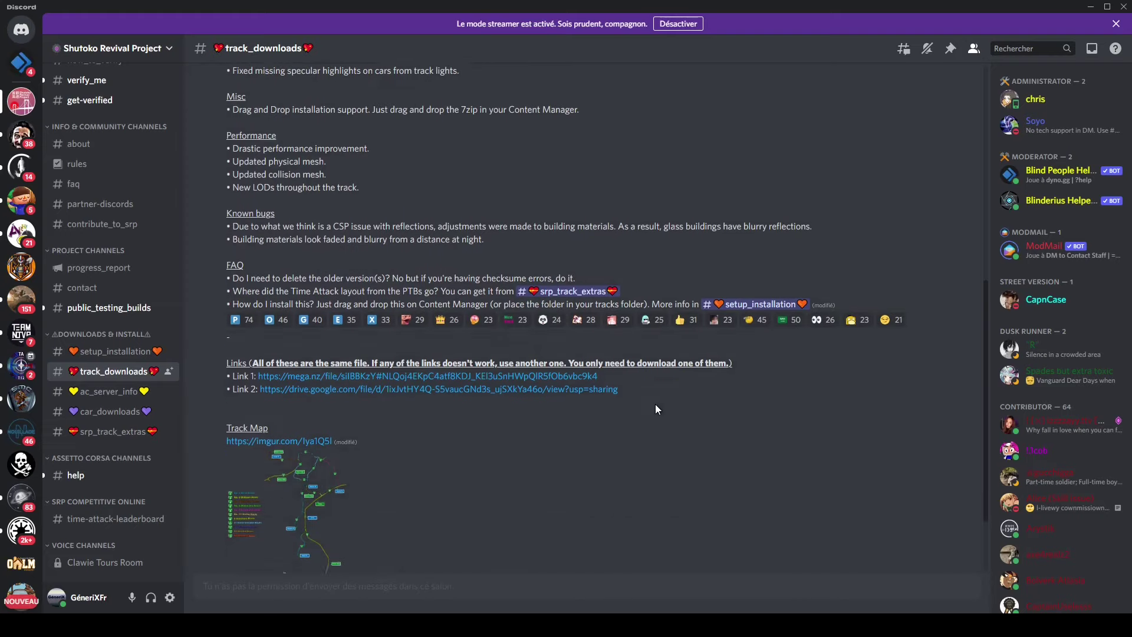
pyautogui.scroll(1, 535, 459)
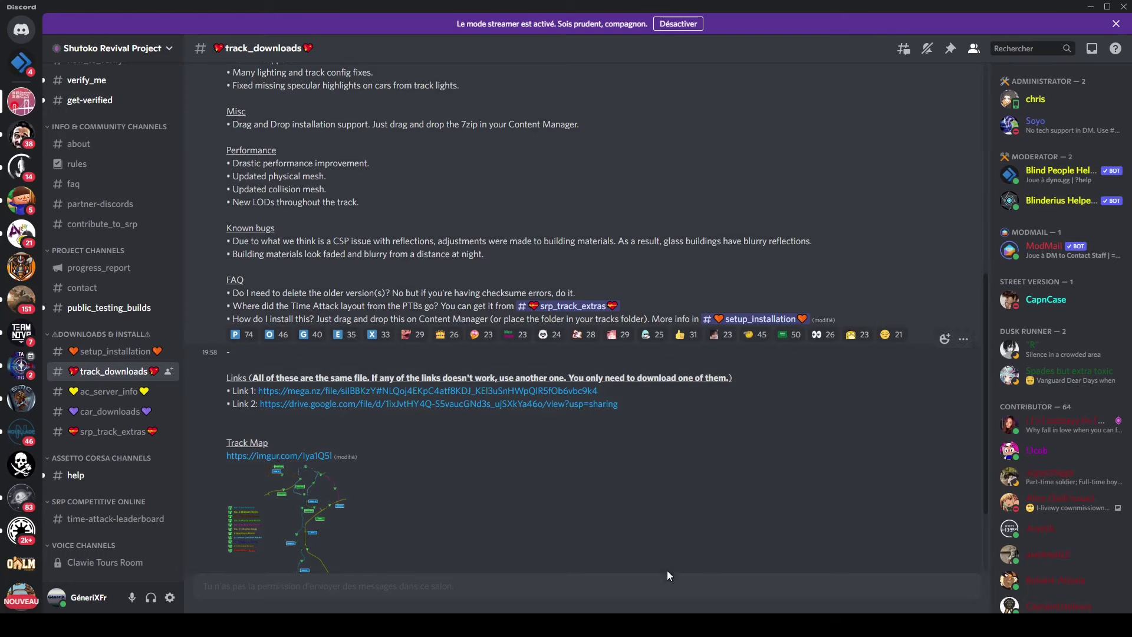
pyautogui.scroll(-2, 721, 309)
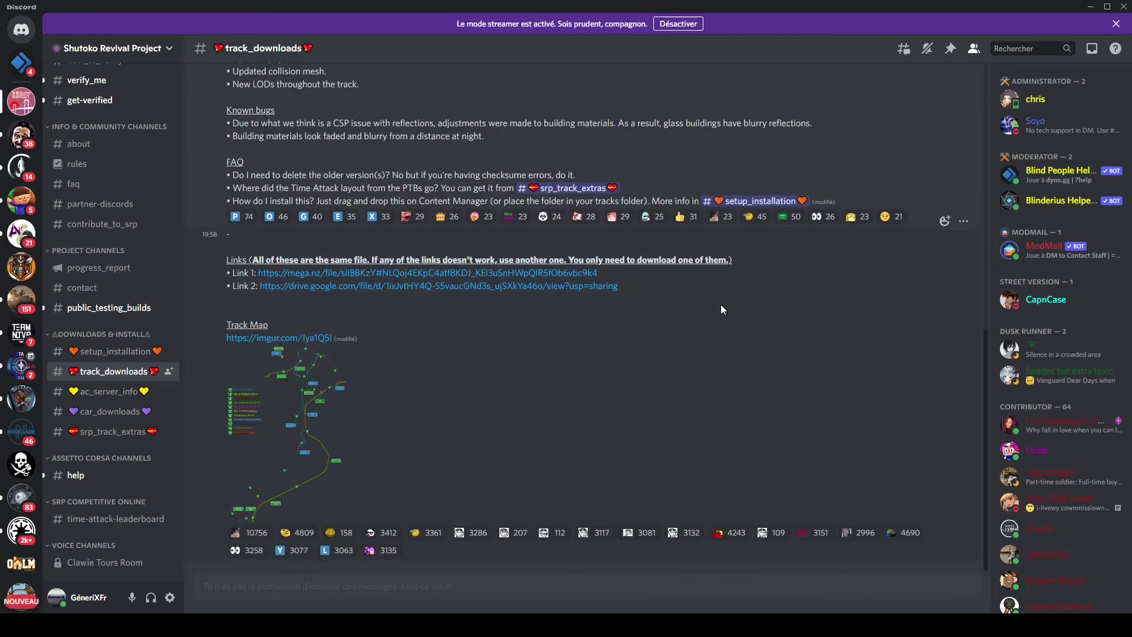
pyautogui.scroll(3, 721, 313)
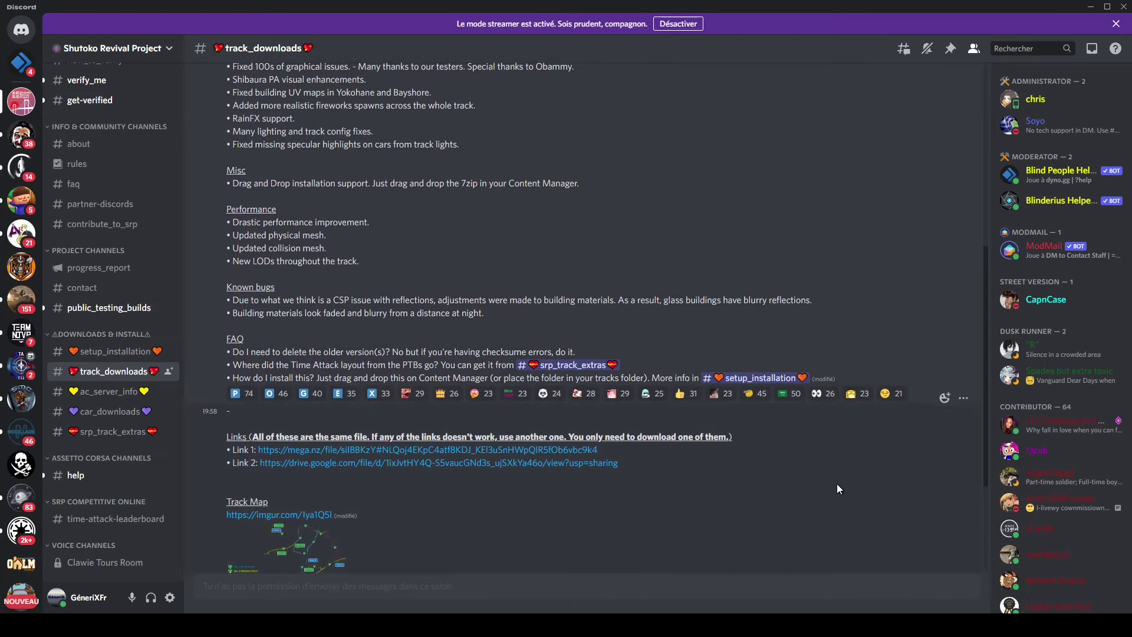
# Step: Open the setup_installation channel linked in the track FAQ and bring up the Content Manager page in the browser
pyautogui.click(754, 380)
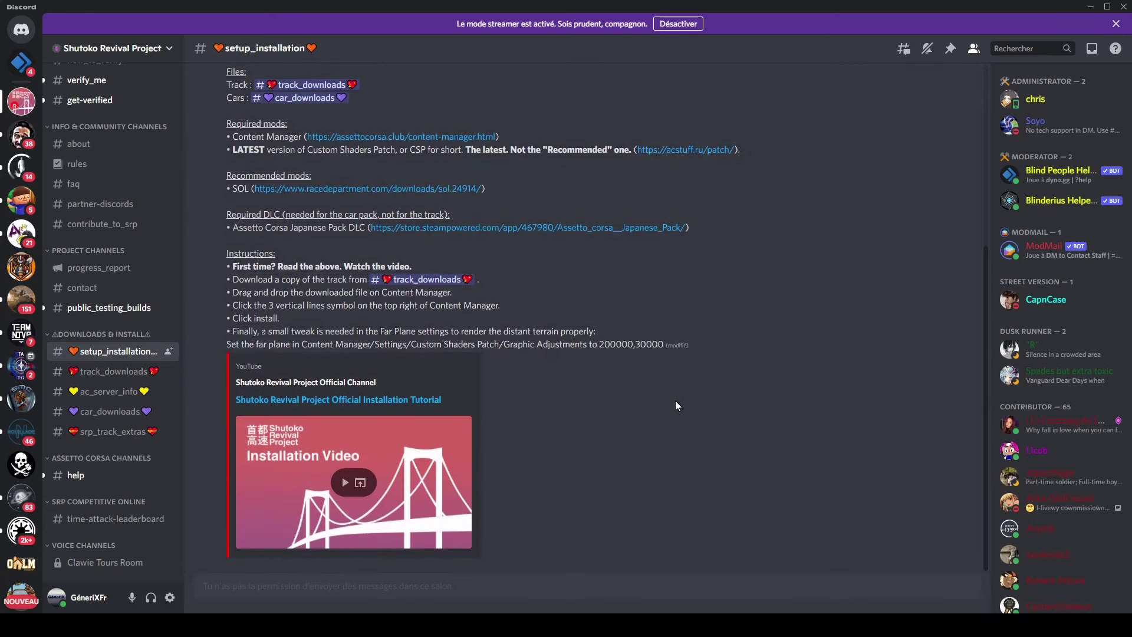
pyautogui.scroll(5, 373, 287)
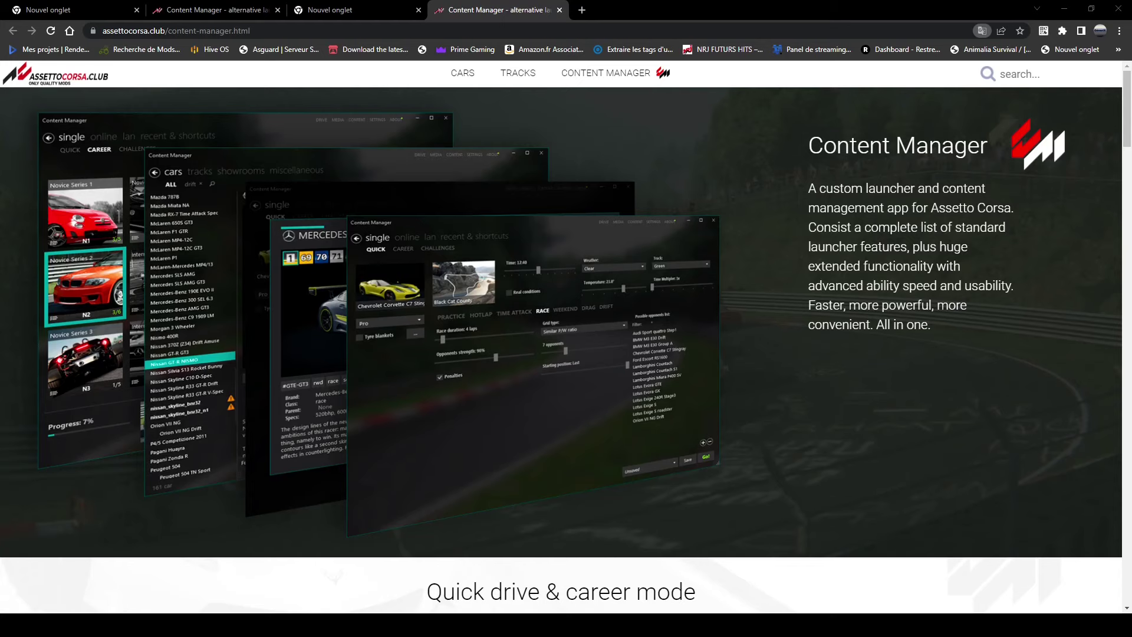
# Step: Examine the Content Manager page's feature descriptions and screenshots, using its French translation
pyautogui.scroll(-8, 561, 336)
pyautogui.scroll(8, 561, 336)
pyautogui.scroll(-4, 561, 336)
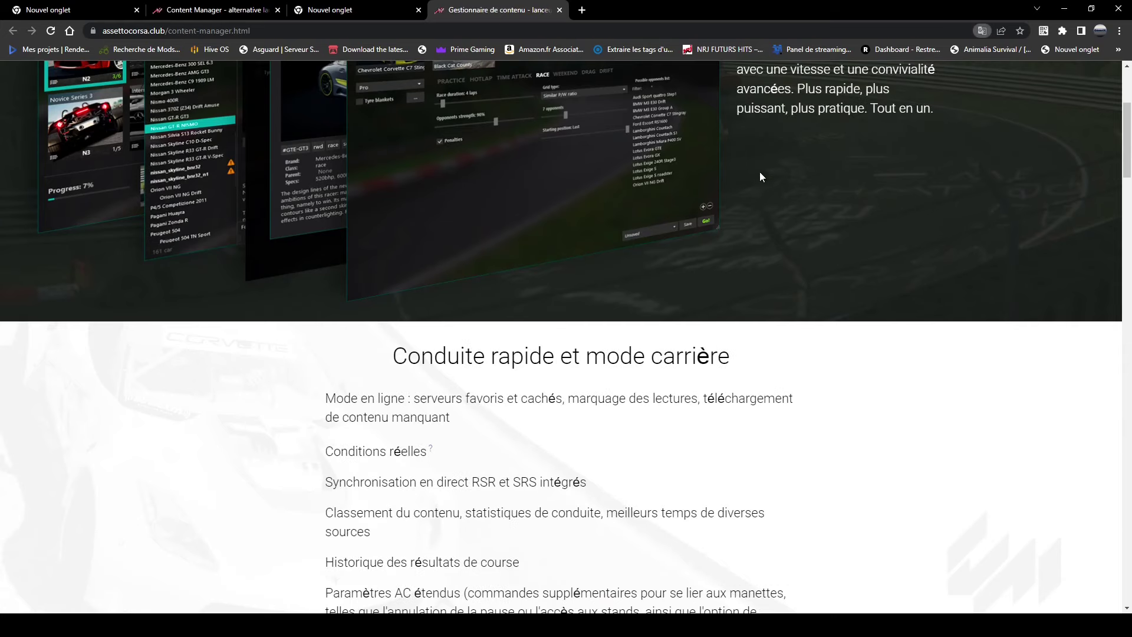
pyautogui.scroll(-8, 511, 458)
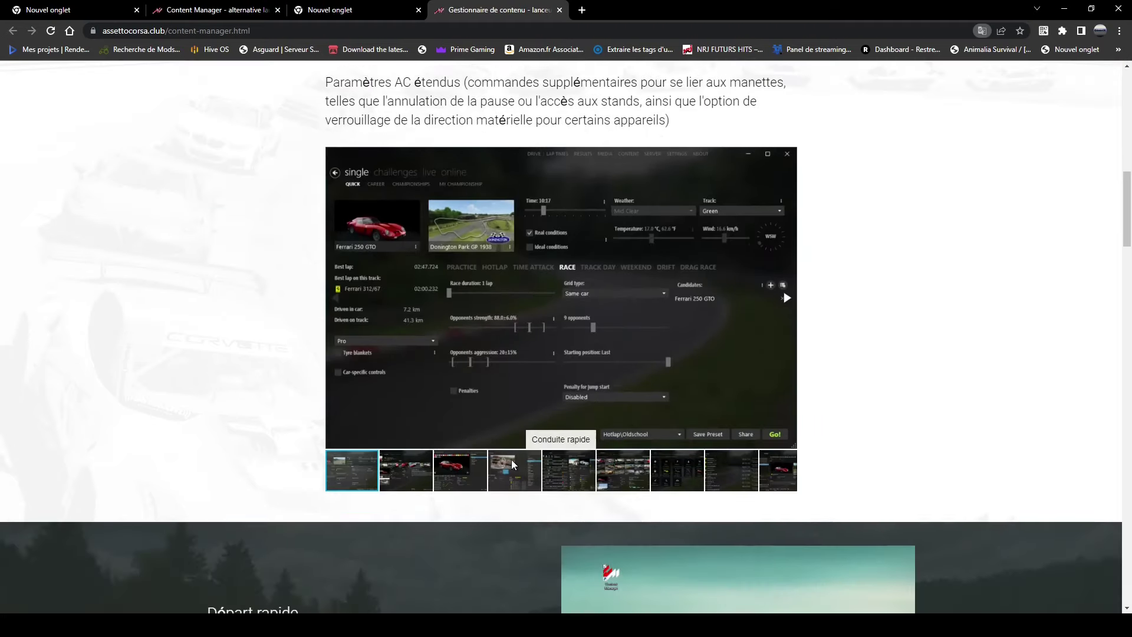
pyautogui.scroll(-1, 511, 459)
pyautogui.scroll(4, 471, 416)
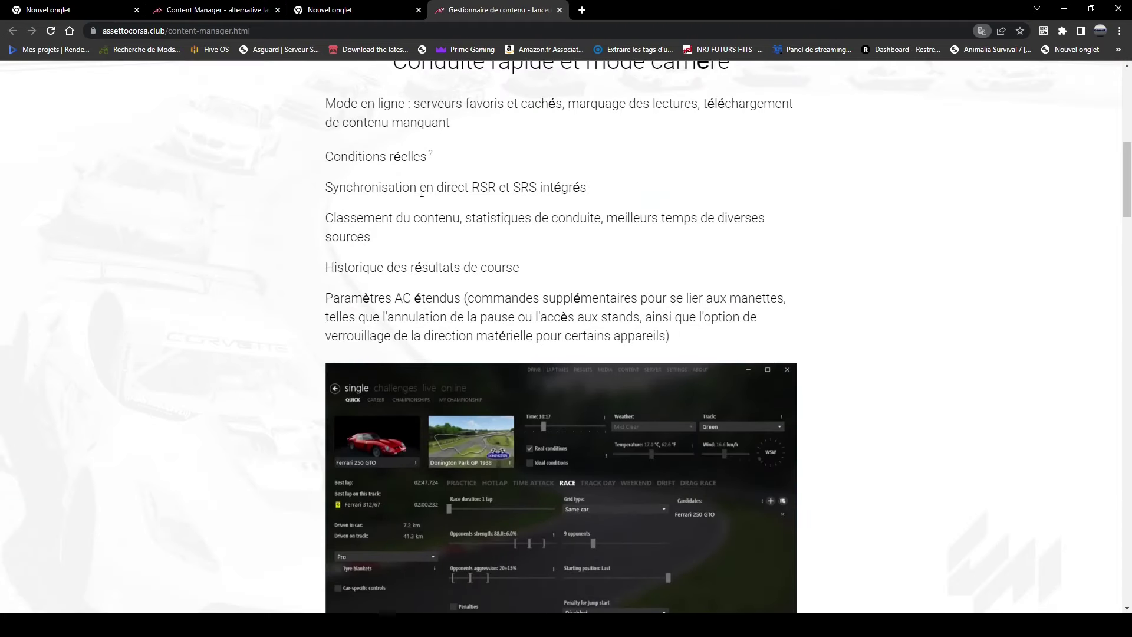
pyautogui.scroll(-9, 482, 260)
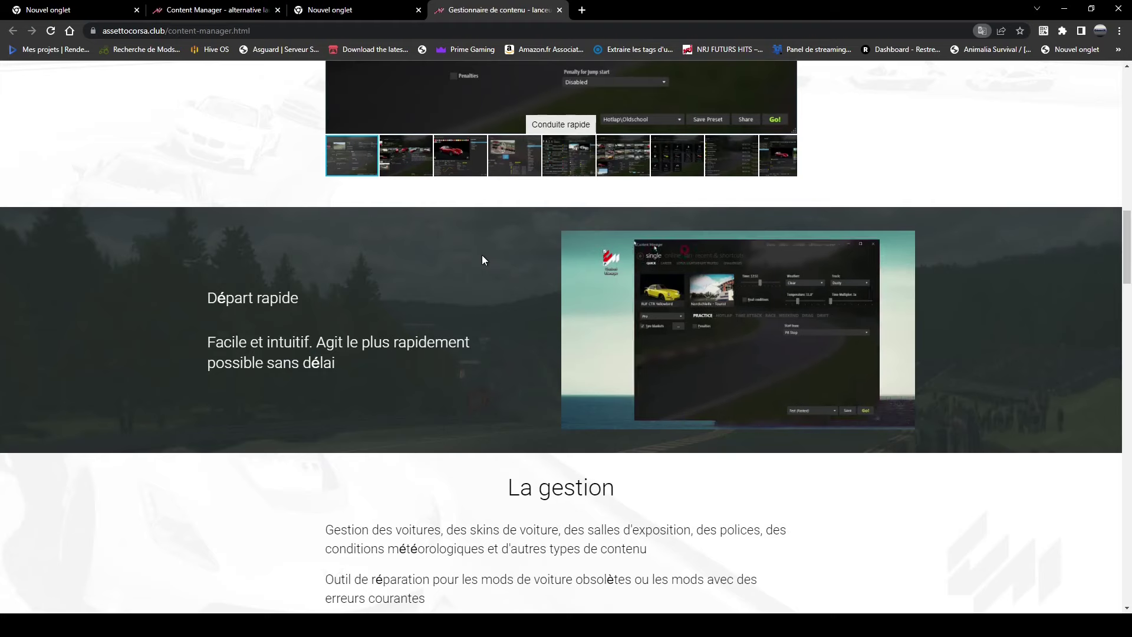
pyautogui.scroll(4, 483, 260)
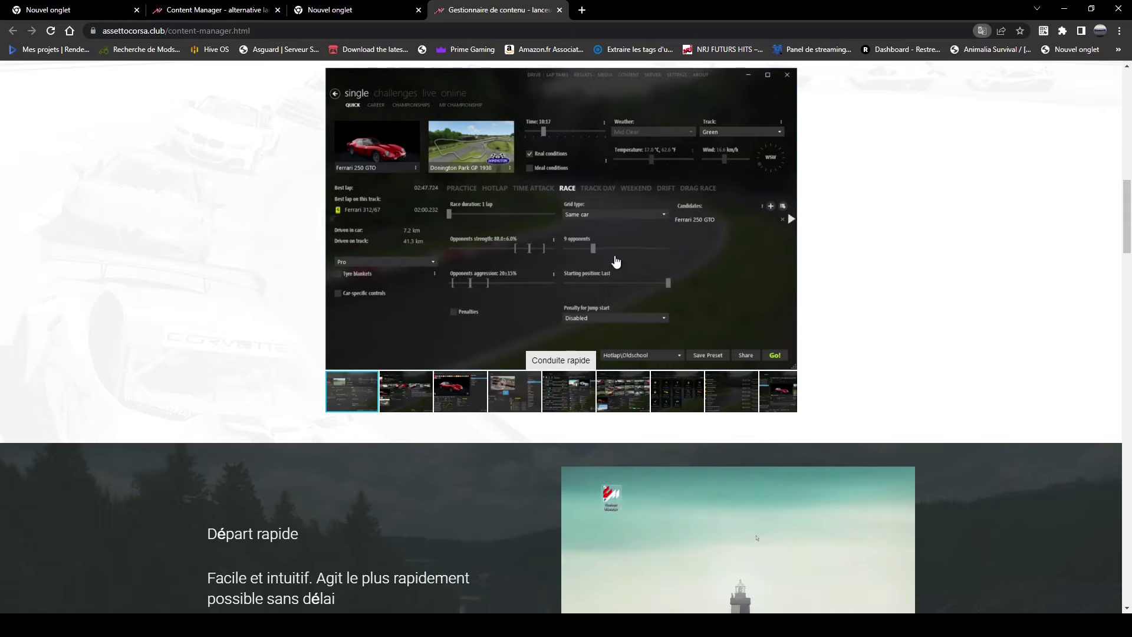
# Step: Download the Lite version of Content Manager from the Backblaze B2 link near the end of the page
pyautogui.scroll(-5, 590, 306)
pyautogui.scroll(1, 531, 397)
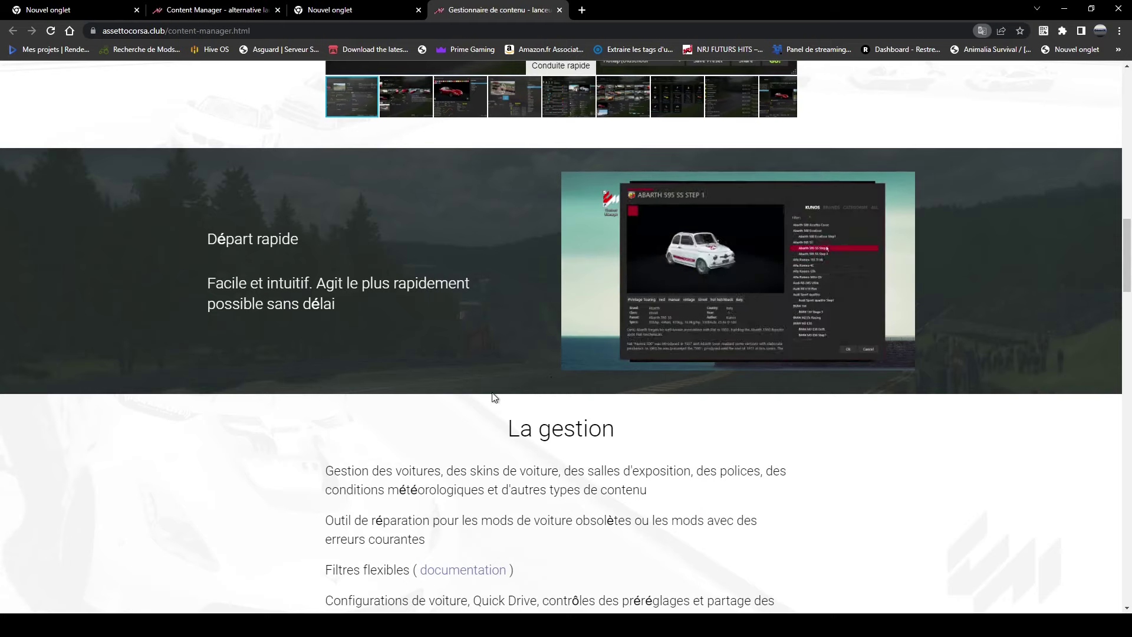
pyautogui.scroll(-6, 489, 283)
pyautogui.scroll(-10, 496, 225)
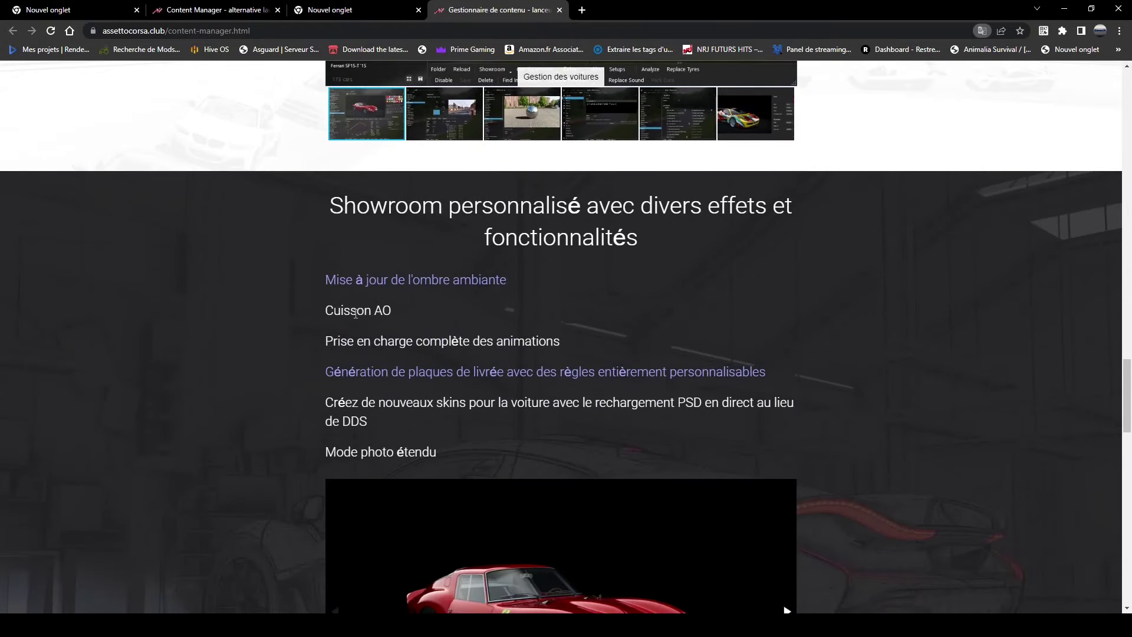
pyautogui.scroll(-5, 525, 323)
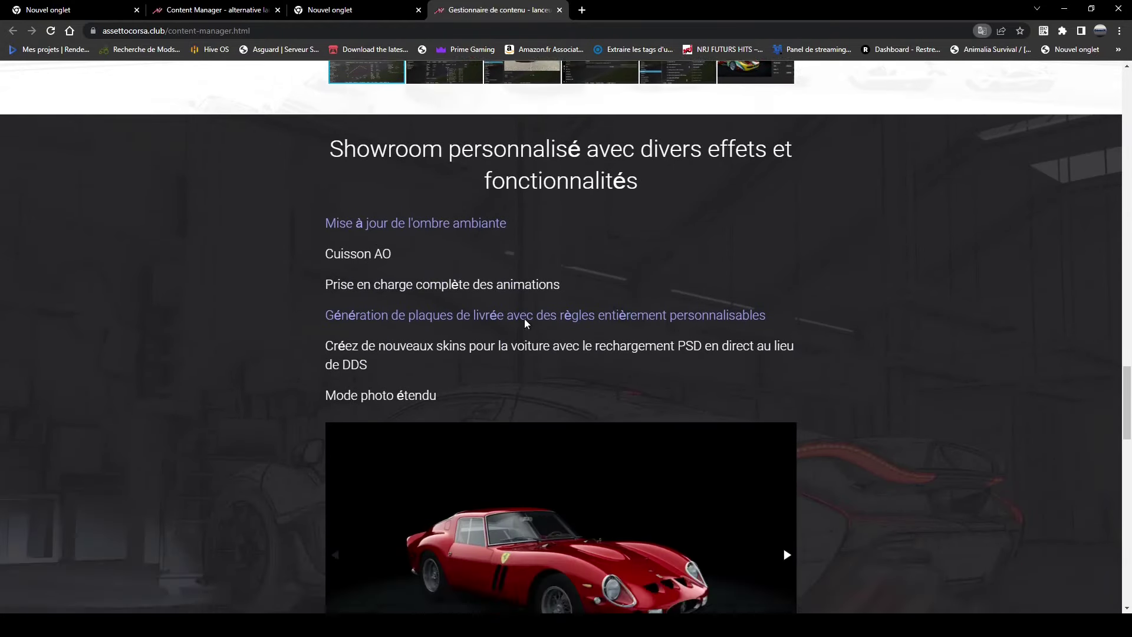
pyautogui.scroll(1, 650, 381)
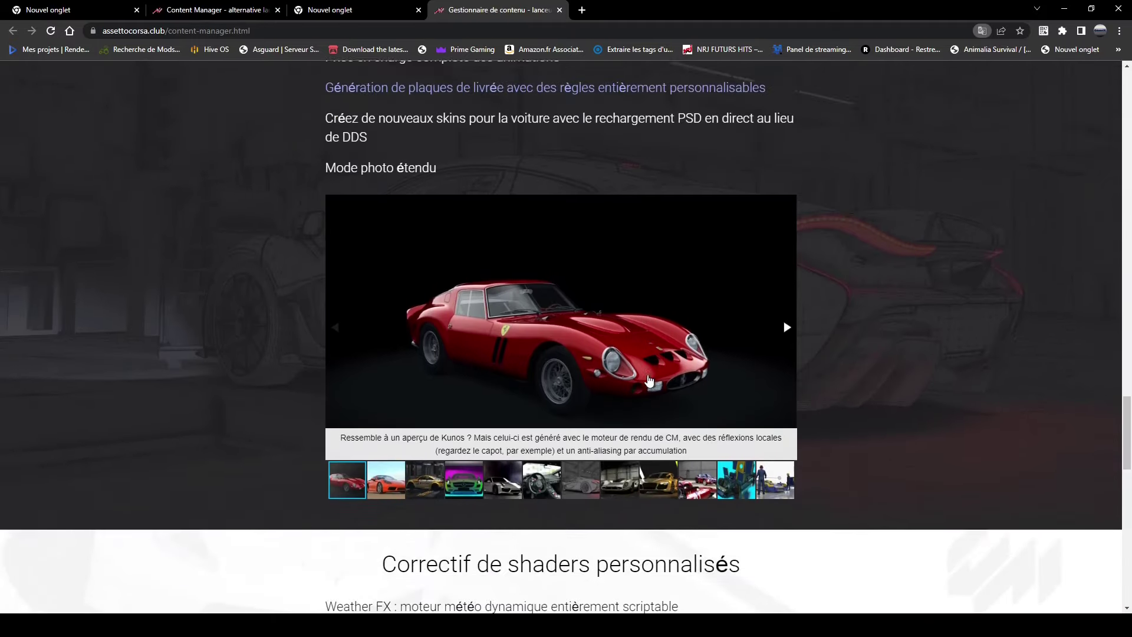
pyautogui.scroll(-15, 650, 380)
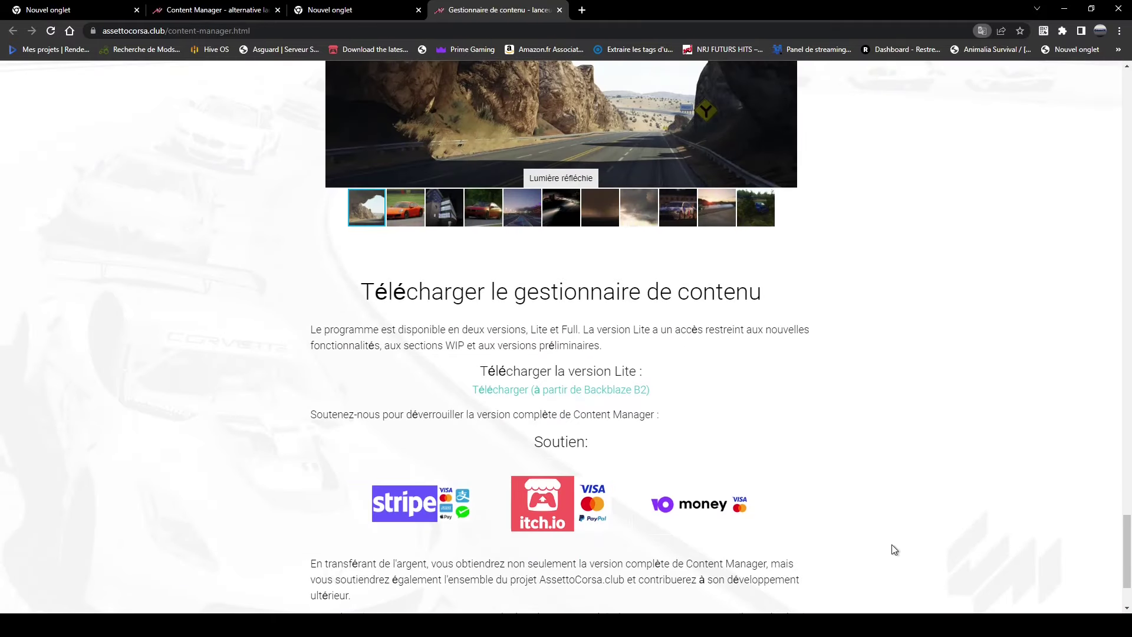
pyautogui.click(499, 391)
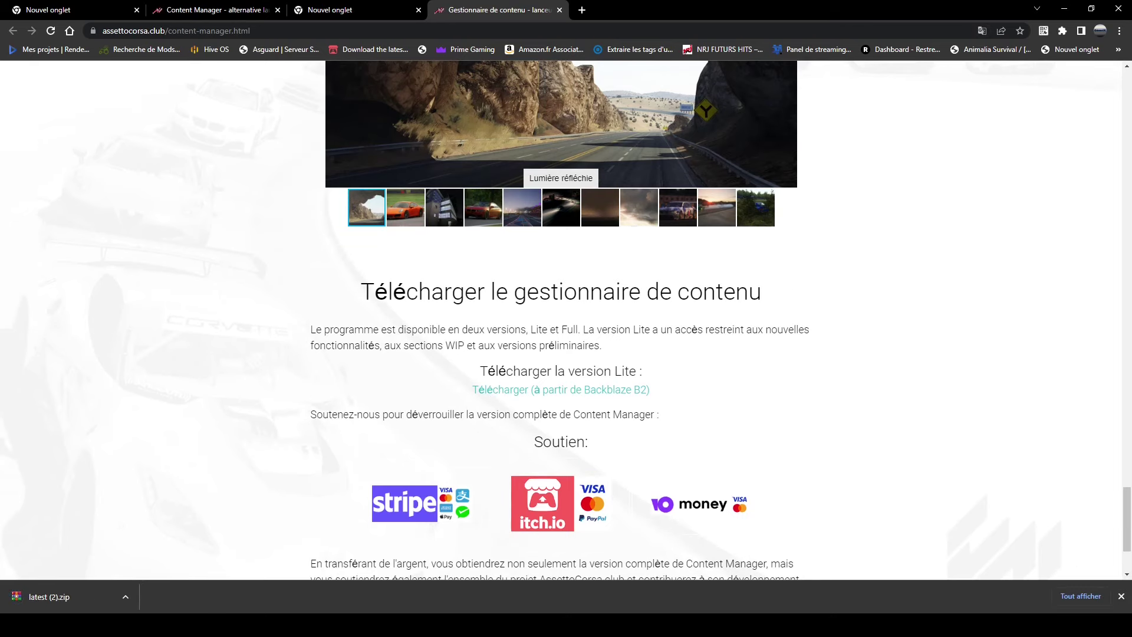
# Step: Open the downloaded latest (2).zip archive, run the Content Manager application inside it, and close the archive window
pyautogui.click(41, 600)
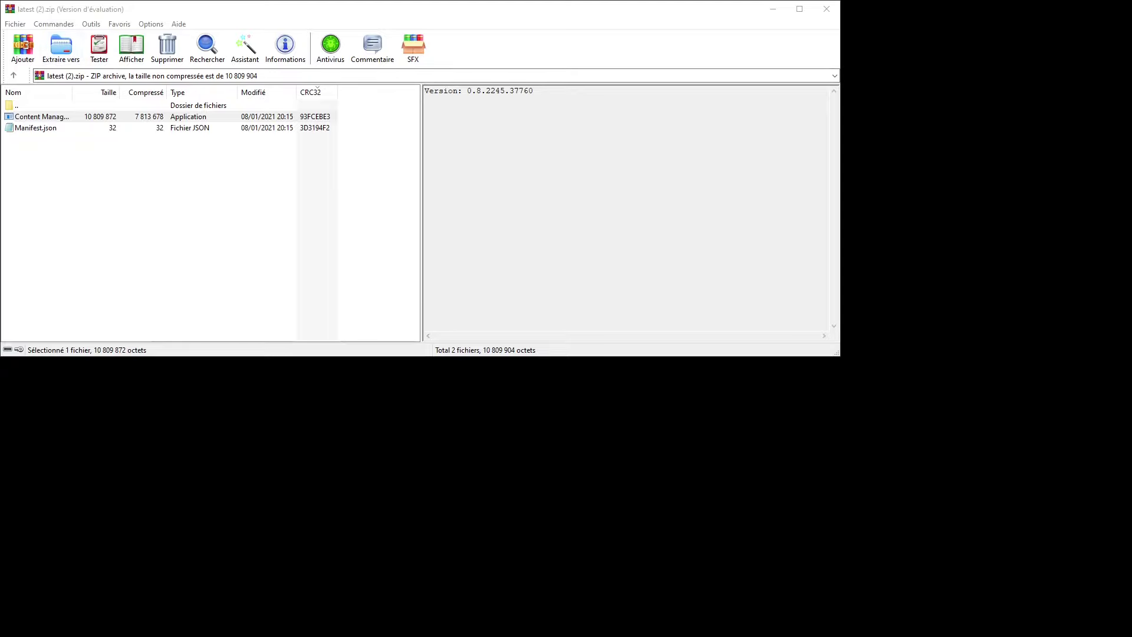
pyautogui.doubleClick(51, 117)
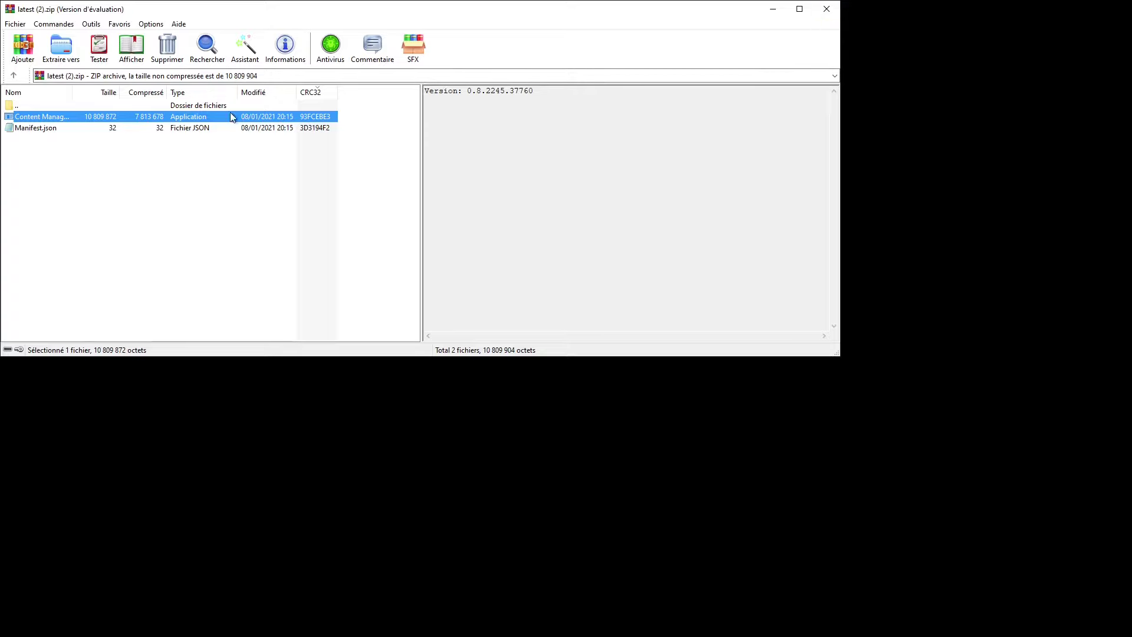
pyautogui.click(826, 9)
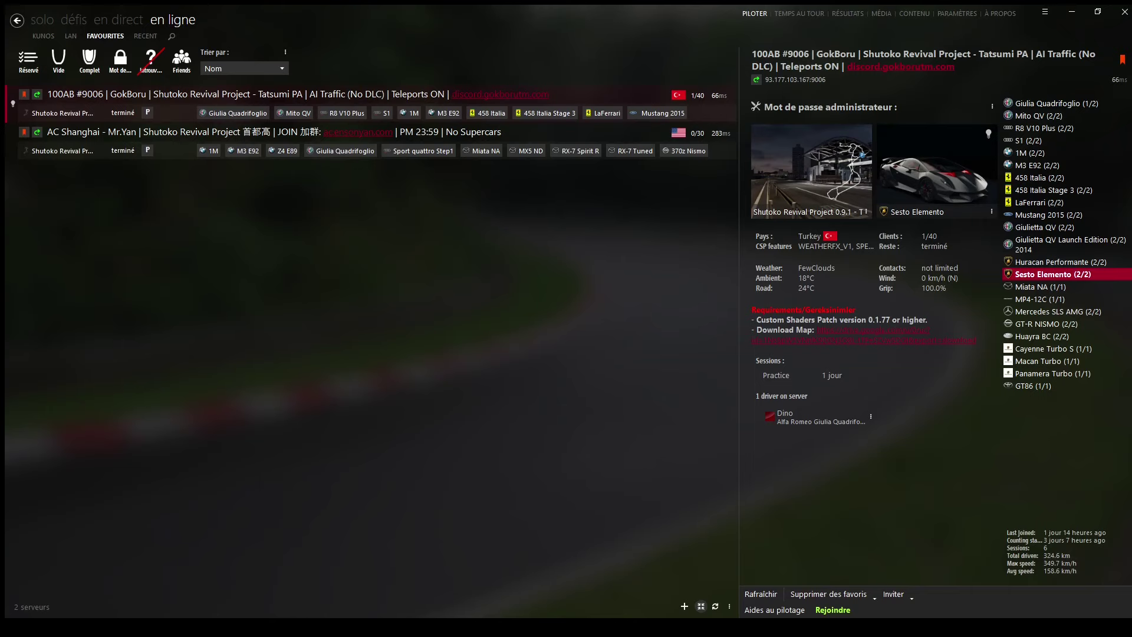
# Step: Look over Content Manager's solo quick race setup and its challenge categories, and return to the solo race setup
pyautogui.click(43, 19)
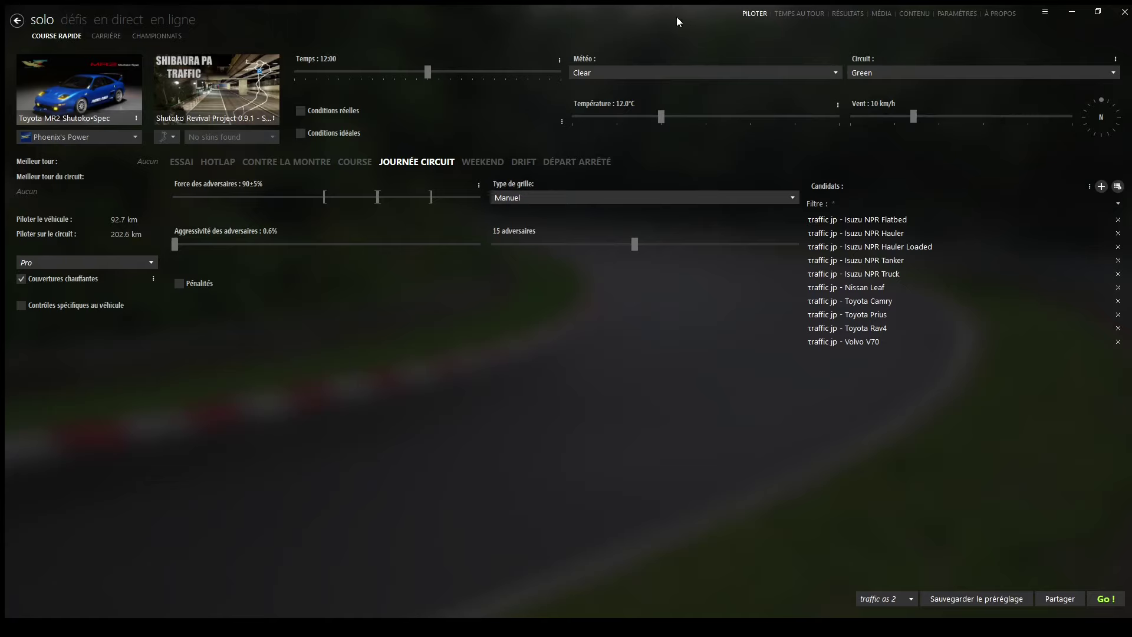
pyautogui.click(75, 19)
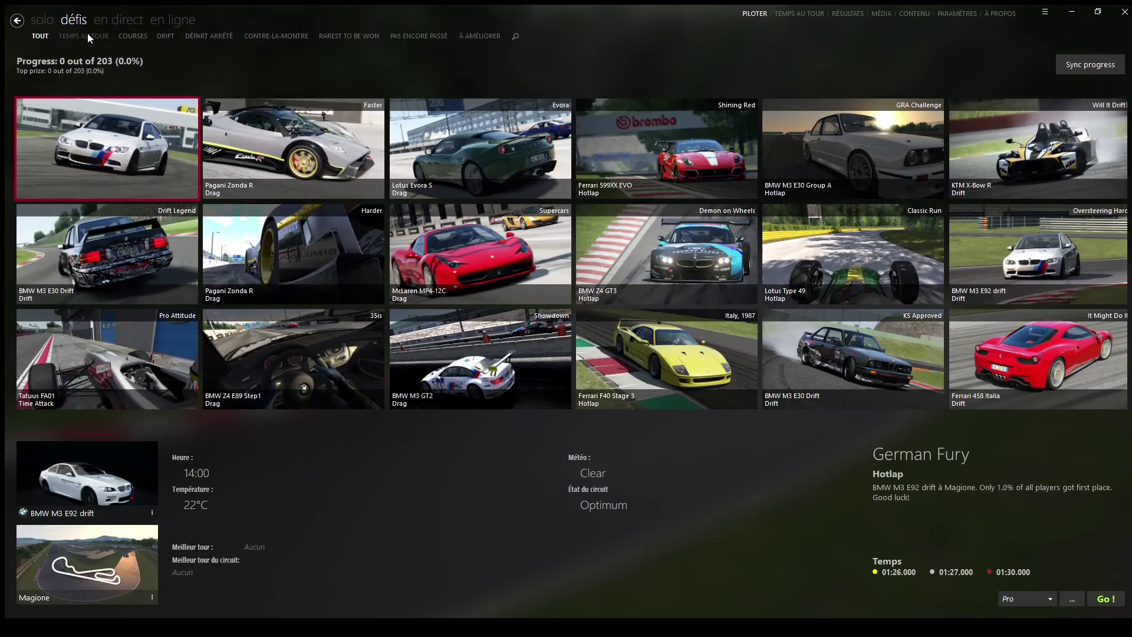
pyautogui.click(95, 38)
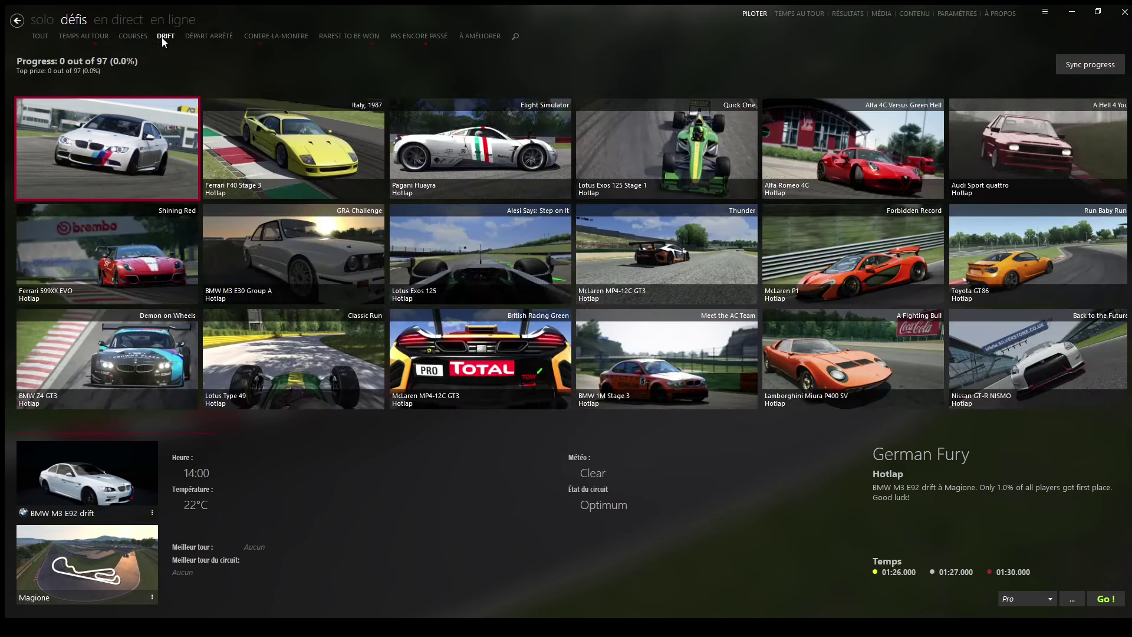
pyautogui.hotkey('alt', 'Left')
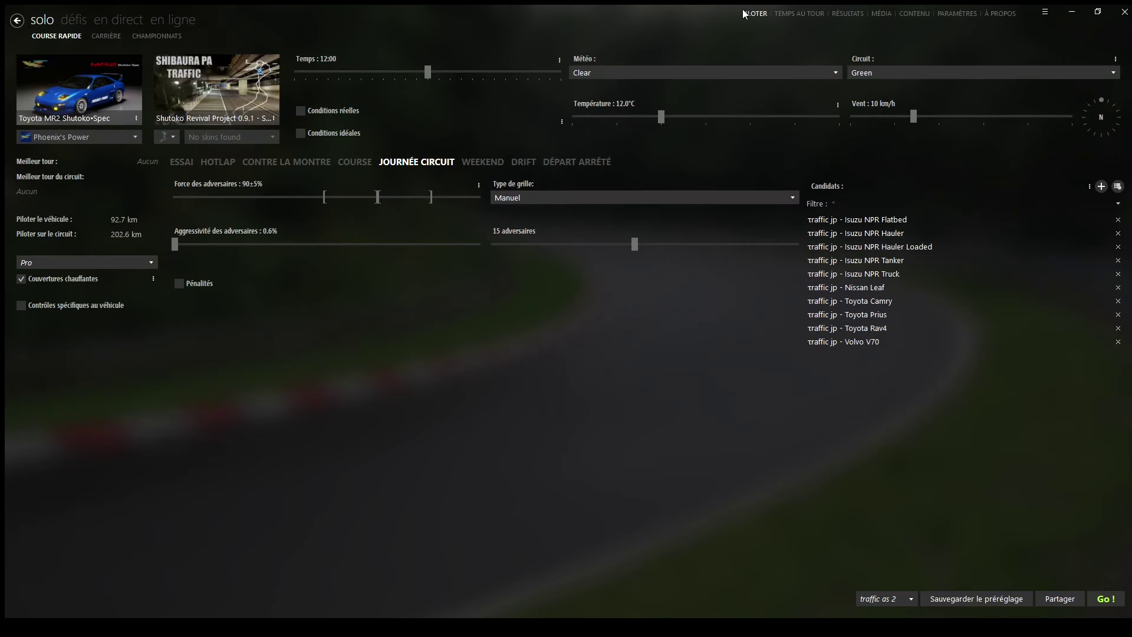
# Step: Review Content Manager's settings from General through Generic Mods, recheck the General page, and return to the solo race setup
pyautogui.click(962, 13)
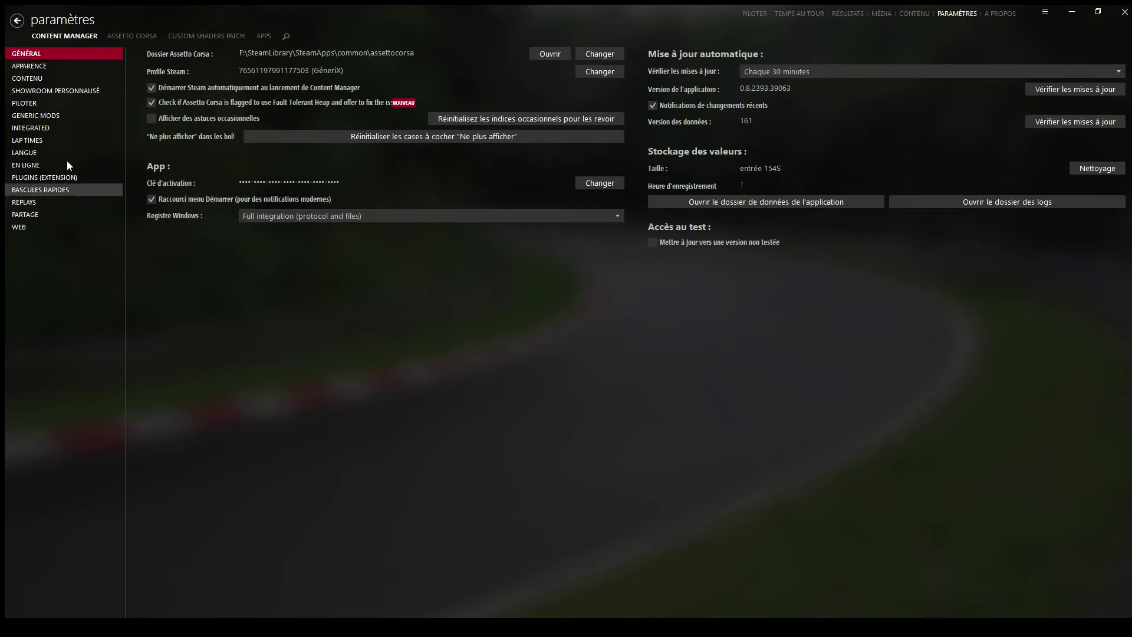
pyautogui.click(29, 67)
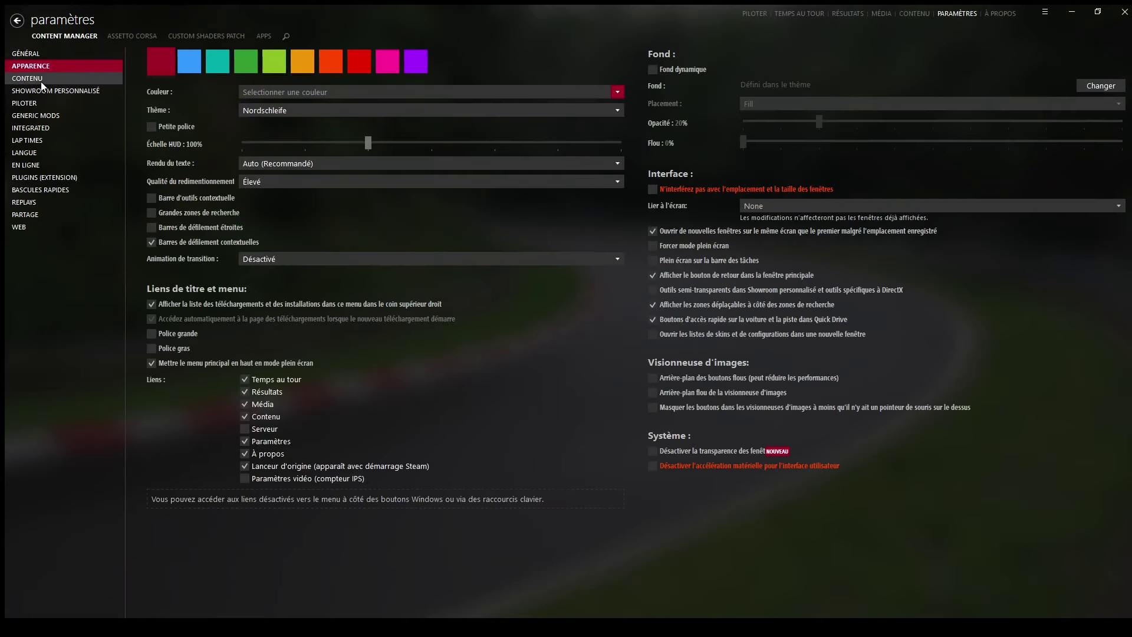
pyautogui.click(44, 80)
pyautogui.click(38, 91)
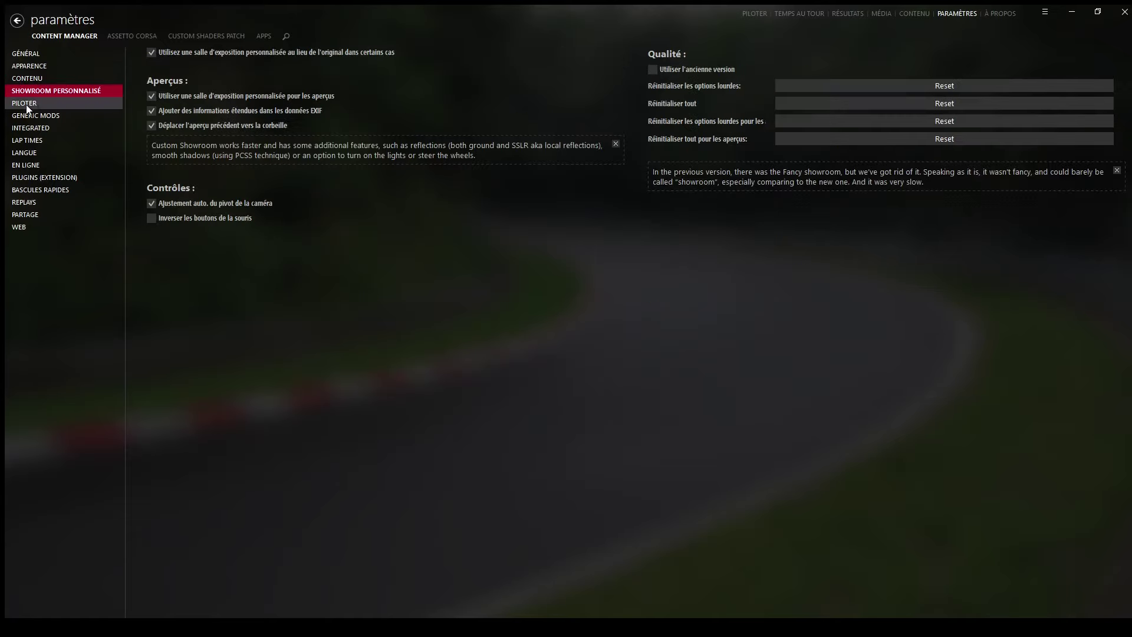
pyautogui.click(29, 105)
pyautogui.click(27, 115)
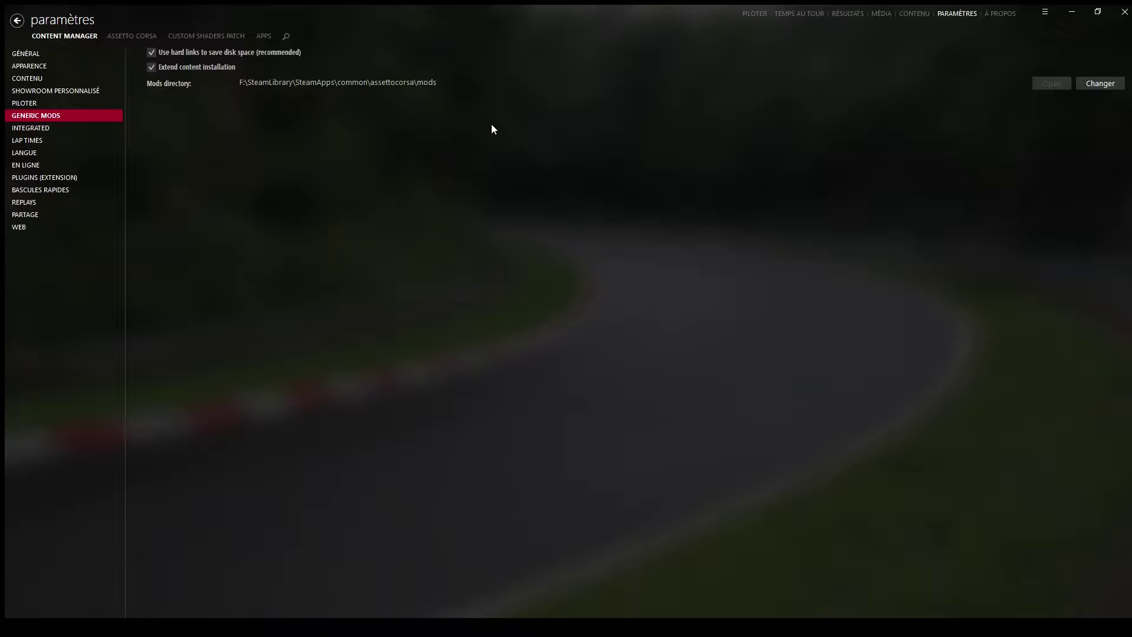
pyautogui.click(32, 55)
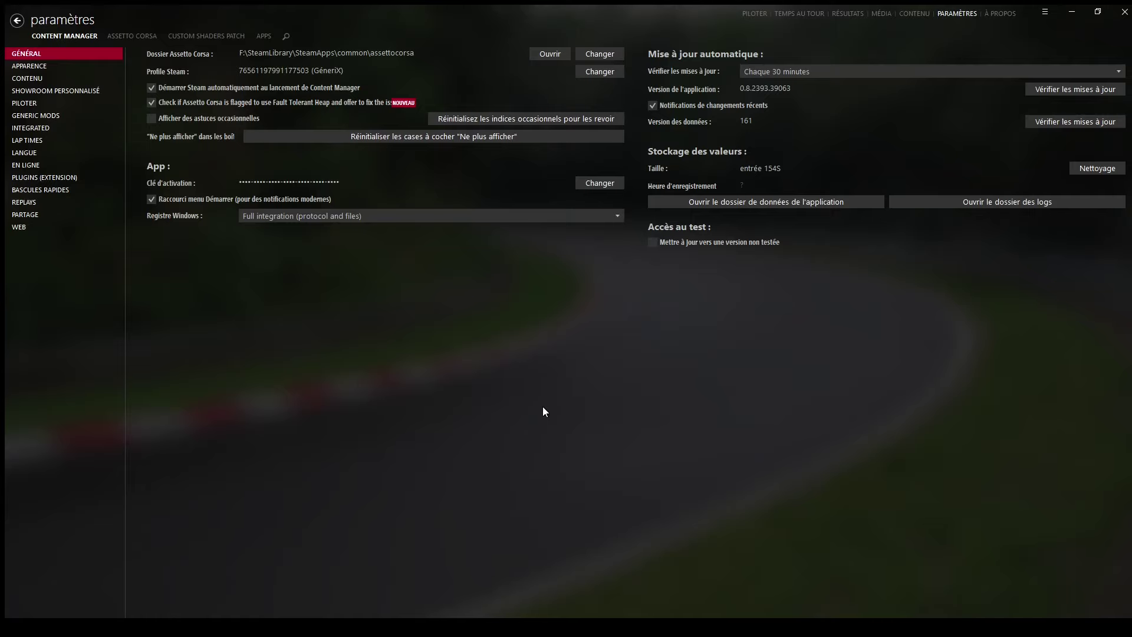
pyautogui.click(19, 21)
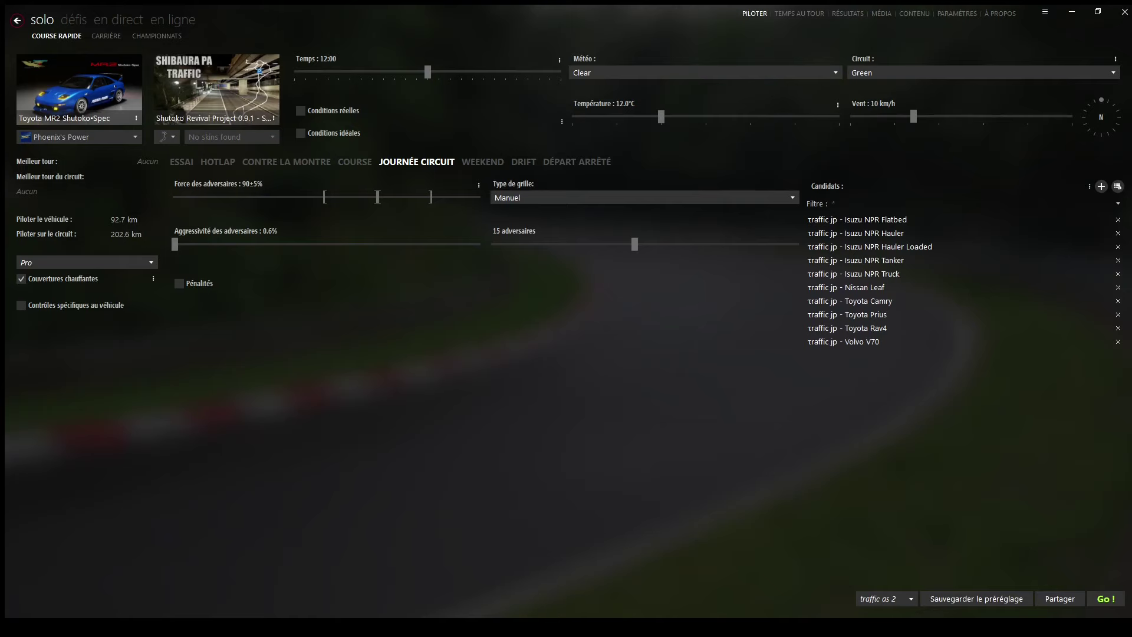
# Step: Switch back to Discord and read the setup_installation post's required mods, Japanese Pack DLC and installation instructions
pyautogui.click(1069, 12)
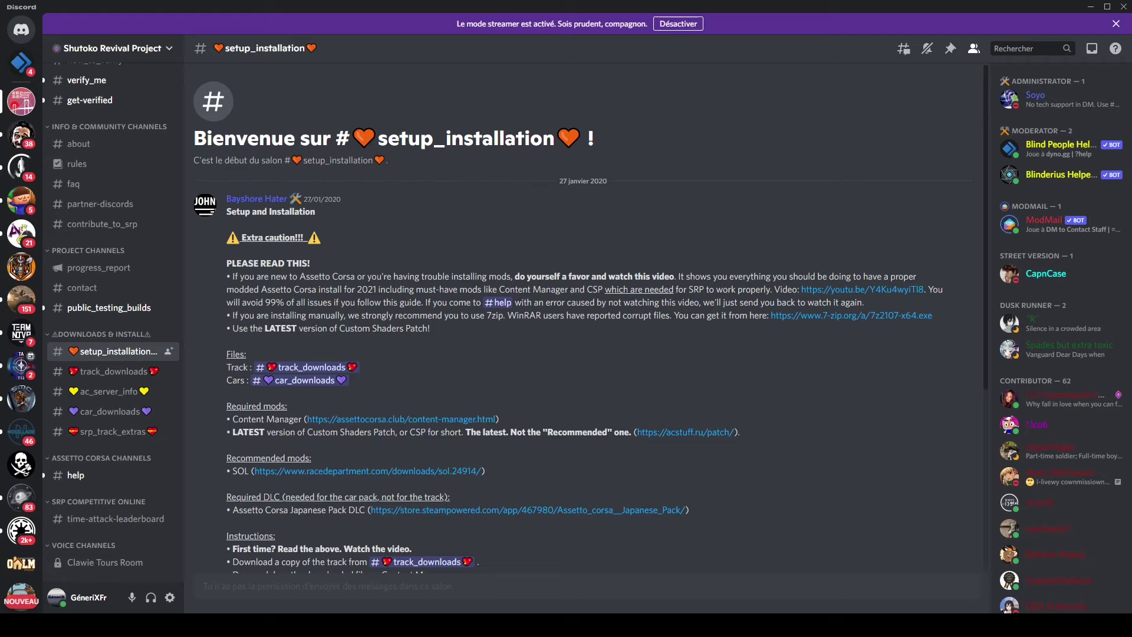
pyautogui.scroll(-3, 584, 318)
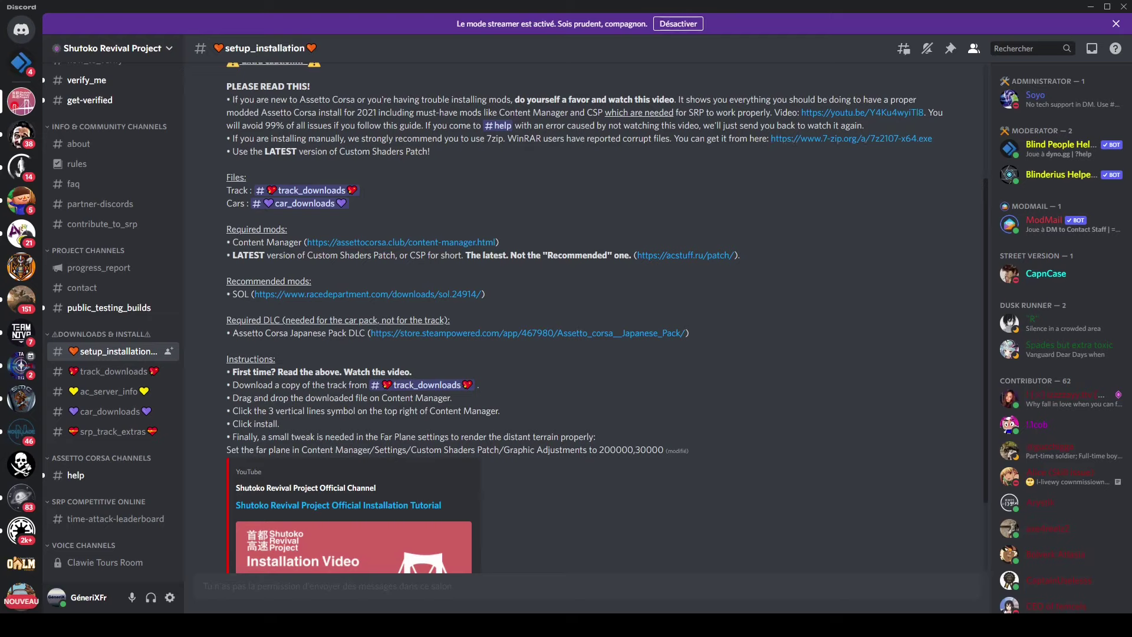
pyautogui.scroll(-3, 607, 319)
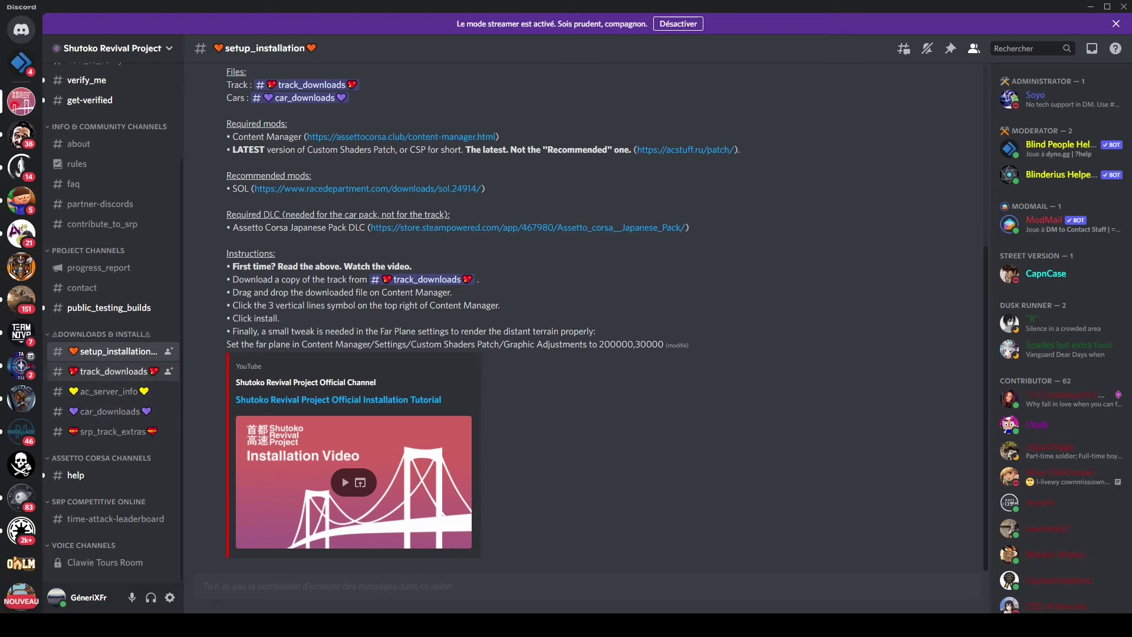
# Step: Open the track_downloads channel and review the track's changelog, FAQ, two download links and track map
pyautogui.click(105, 377)
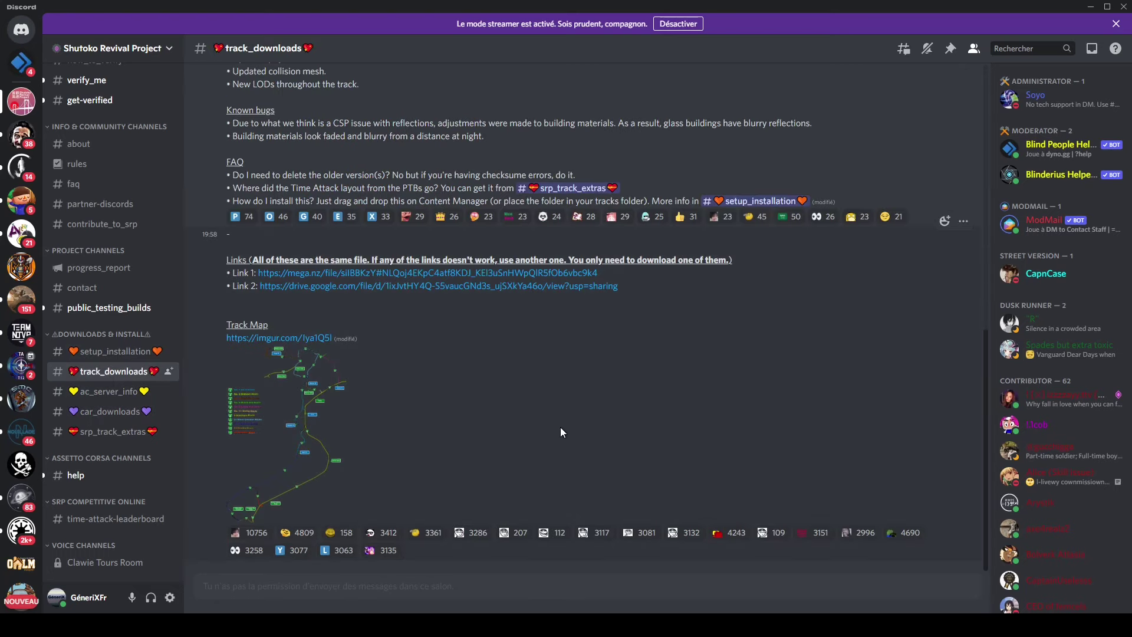
pyautogui.scroll(2, 560, 427)
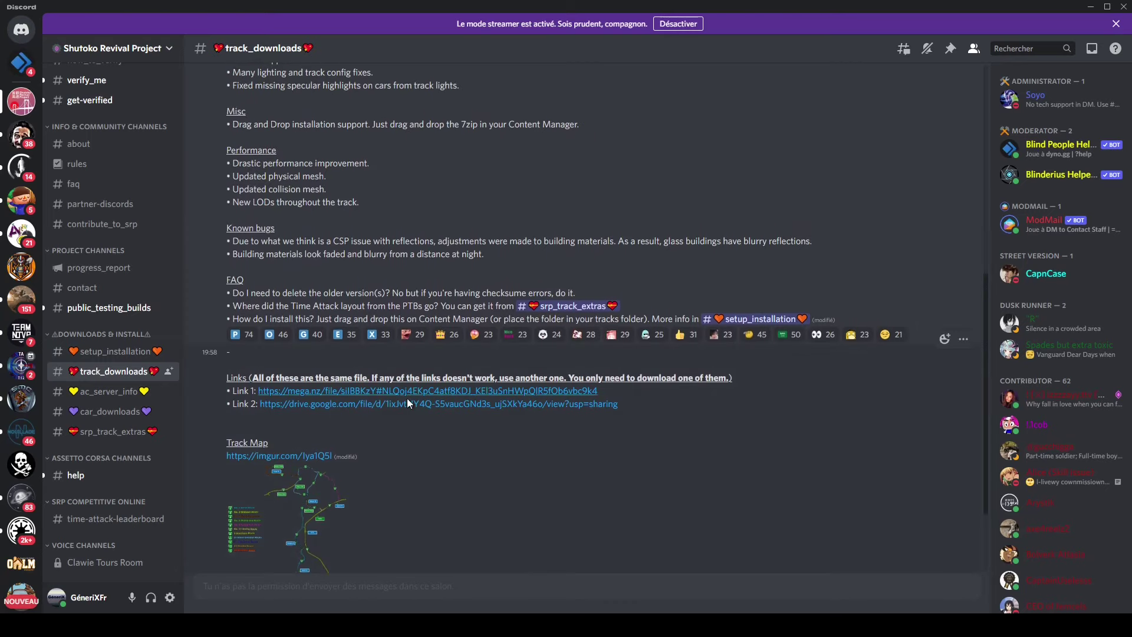
pyautogui.scroll(-1, 494, 419)
pyautogui.scroll(-1, 535, 441)
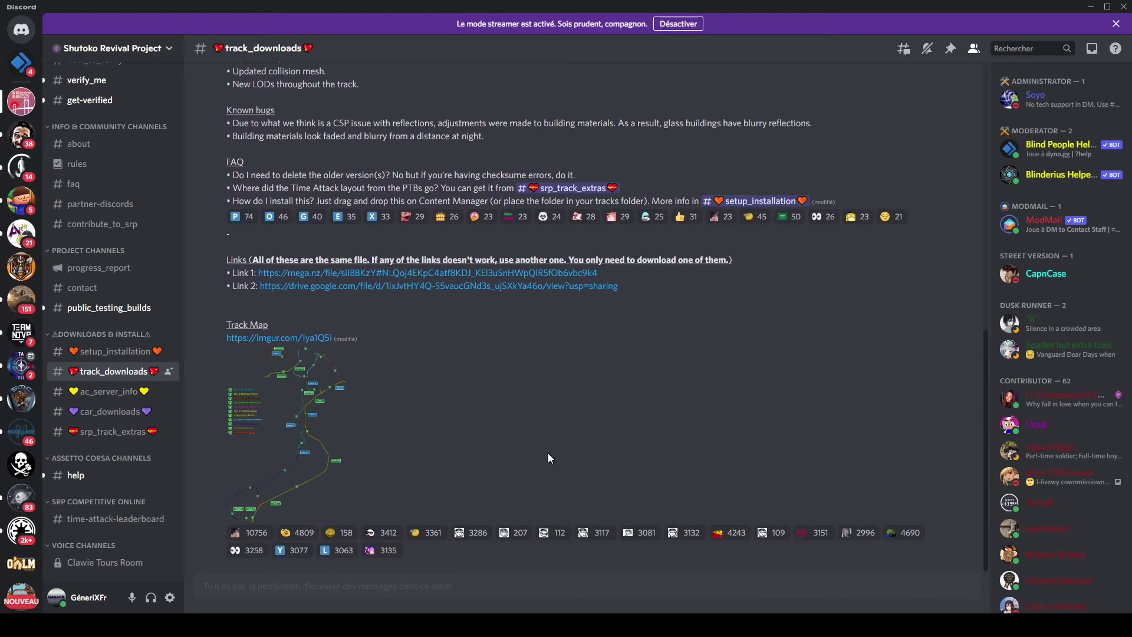
pyautogui.scroll(9, 547, 453)
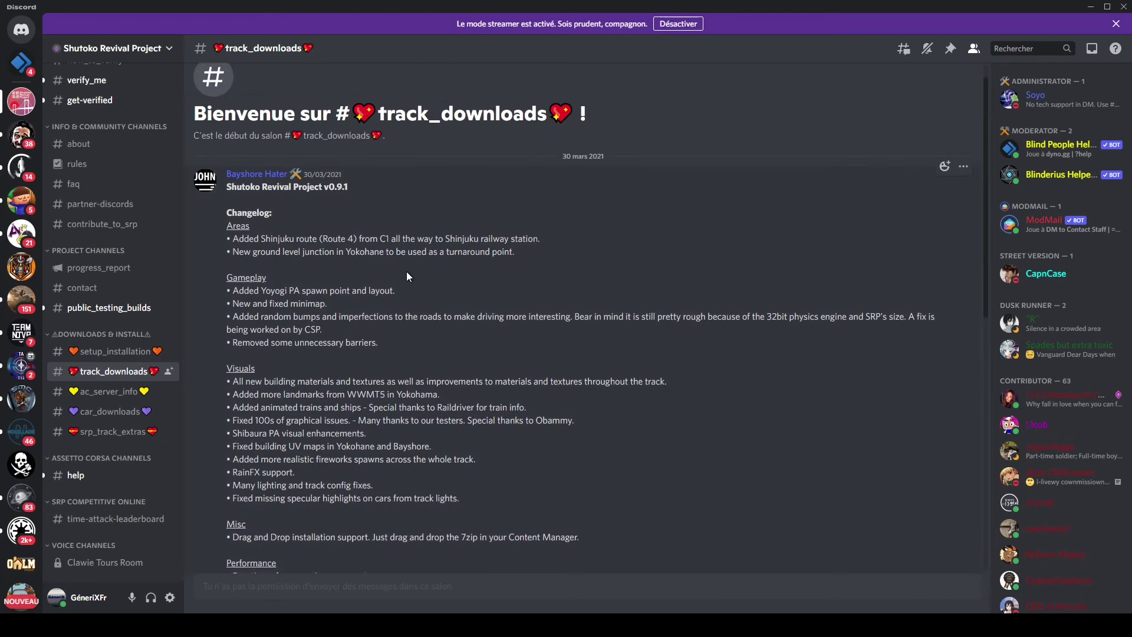
pyautogui.scroll(-6, 436, 315)
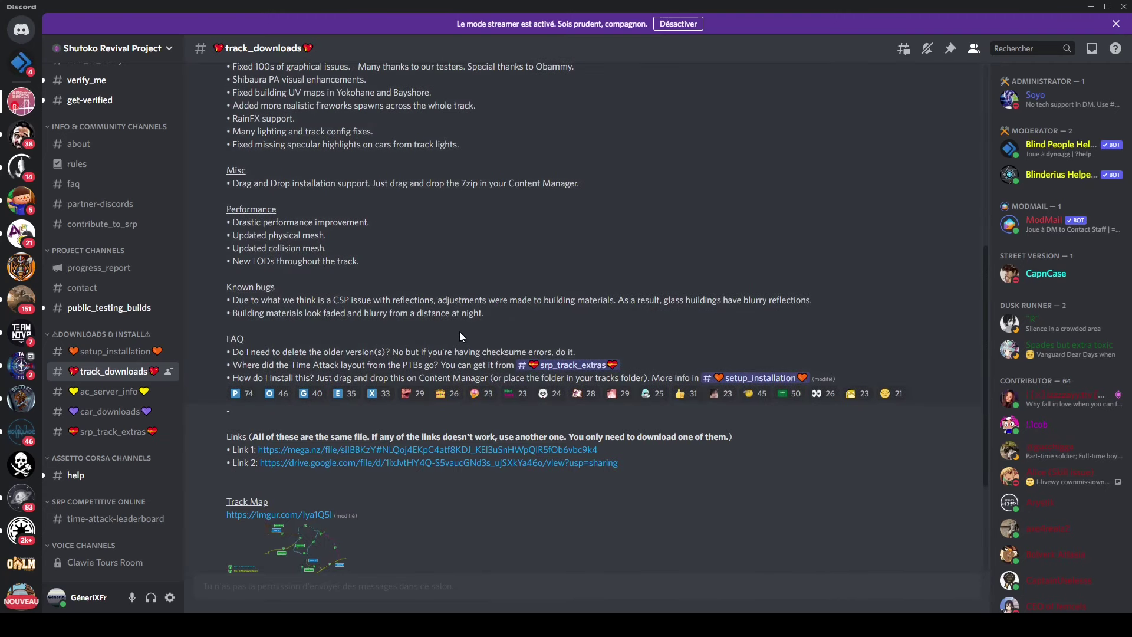
pyautogui.scroll(-3, 496, 438)
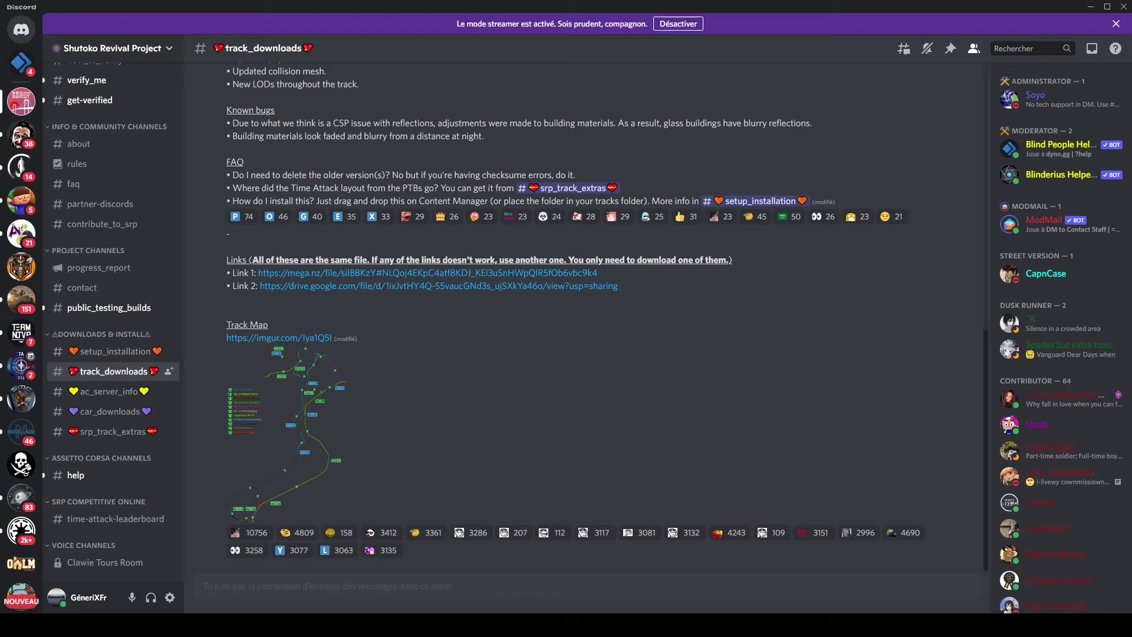
# Step: Switch to the Downloads folder, select the SRP MAIN_0.9.1_OFFICIAL (1) archive, and restore the folder window to its smaller size
pyautogui.hotkey('alt', 'Tab')
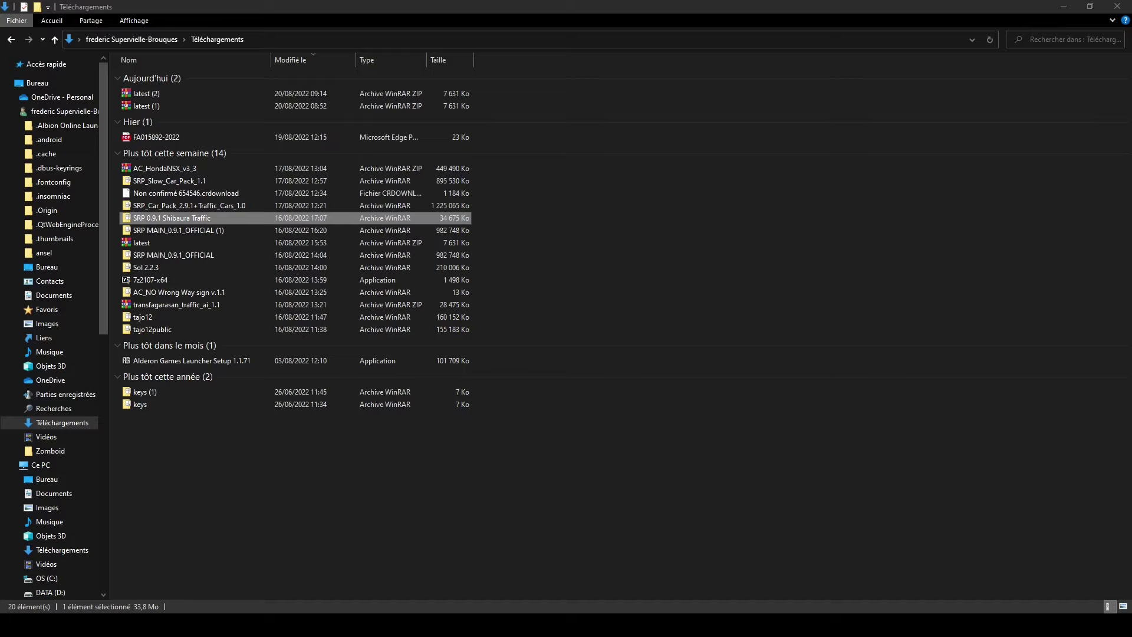
pyautogui.click(145, 231)
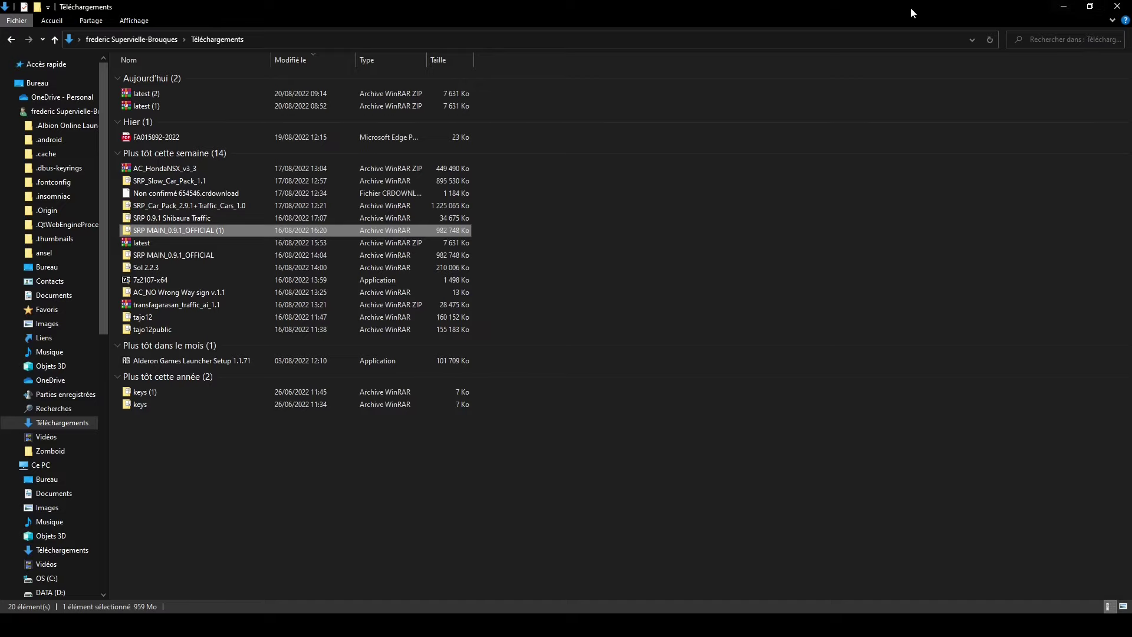
pyautogui.doubleClick(547, 6)
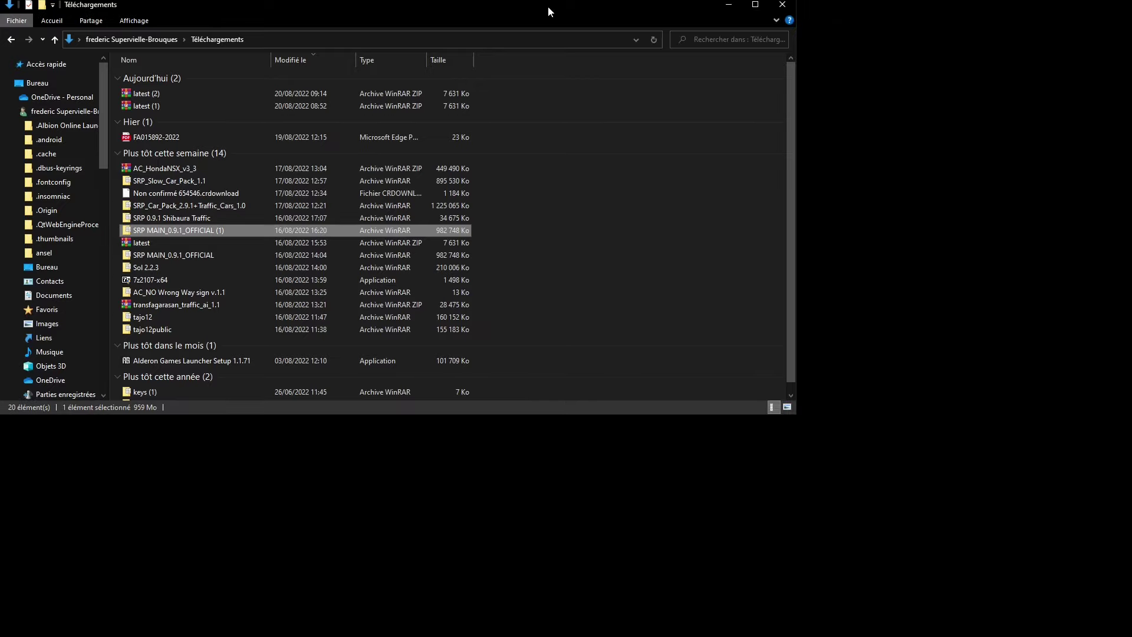